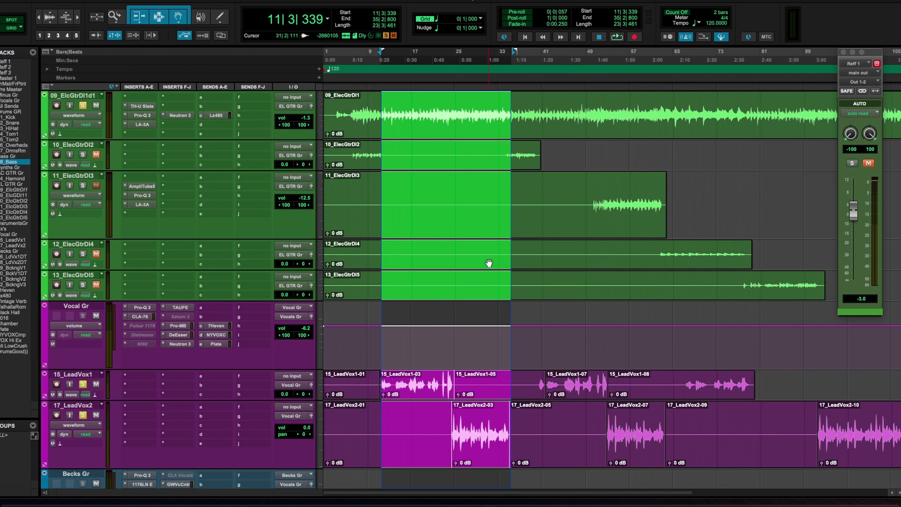
Play the selected section and set the right pan of the 09_ElecGtrDI1d1 track to 24, then stop playback.
key(space)
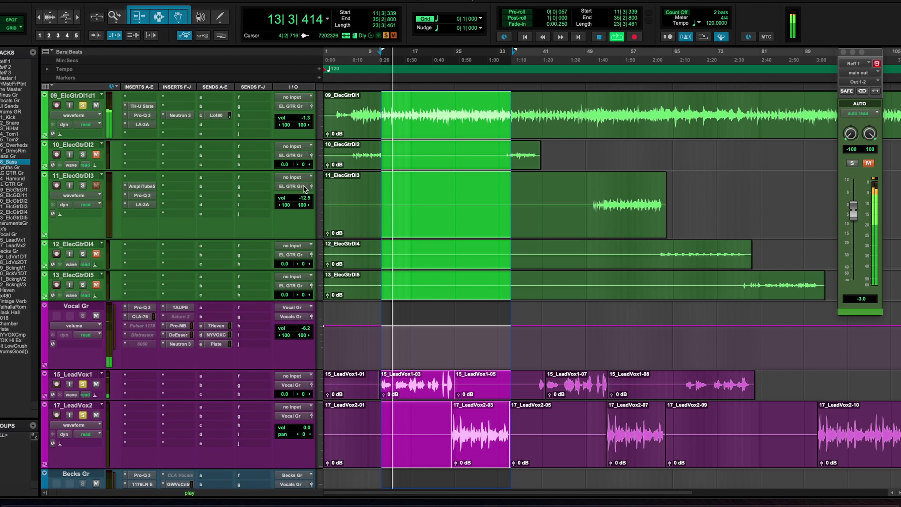
drag(304, 125, 292, 133)
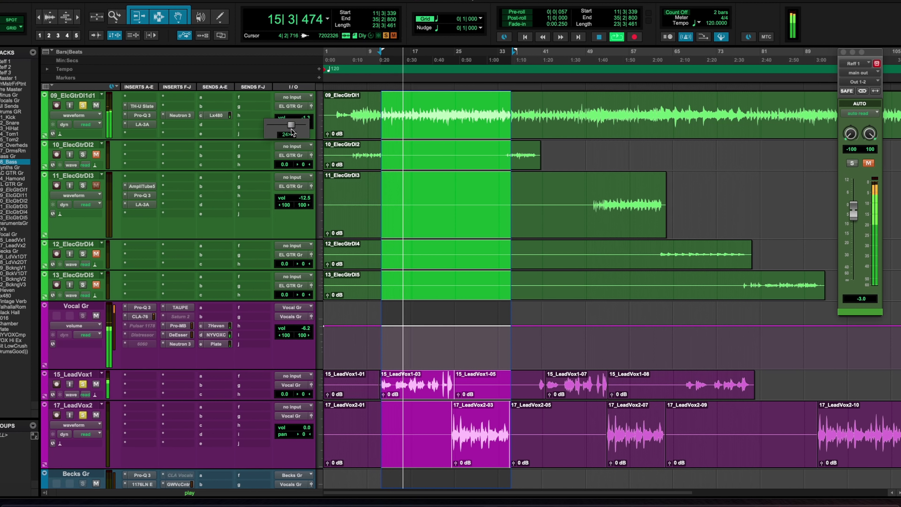
key(space)
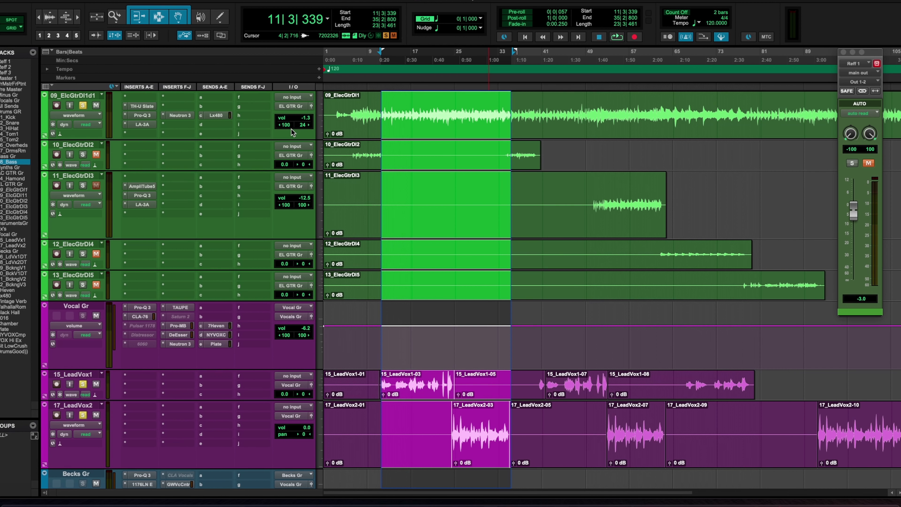
Check the Neutron 3 inserts on the 09_ElecGtrDI1d1 track and the Vocal Gr track.
click(181, 115)
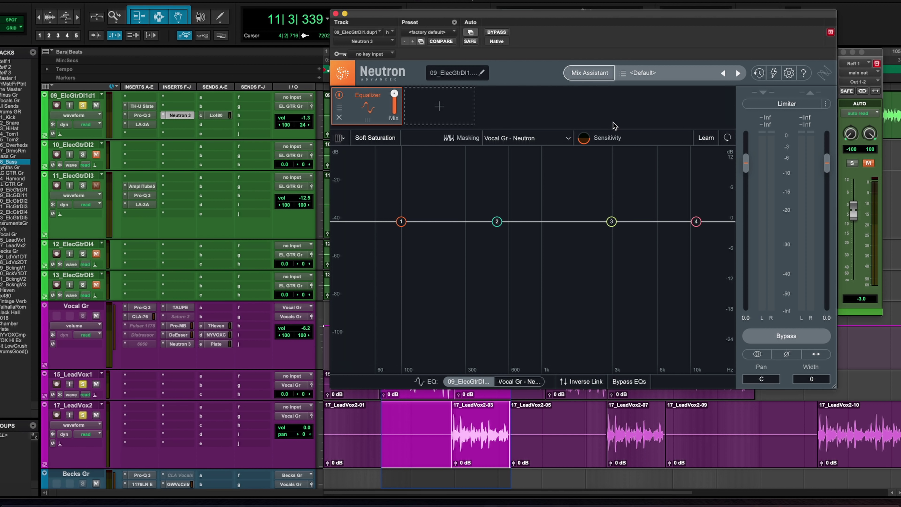
click(181, 117)
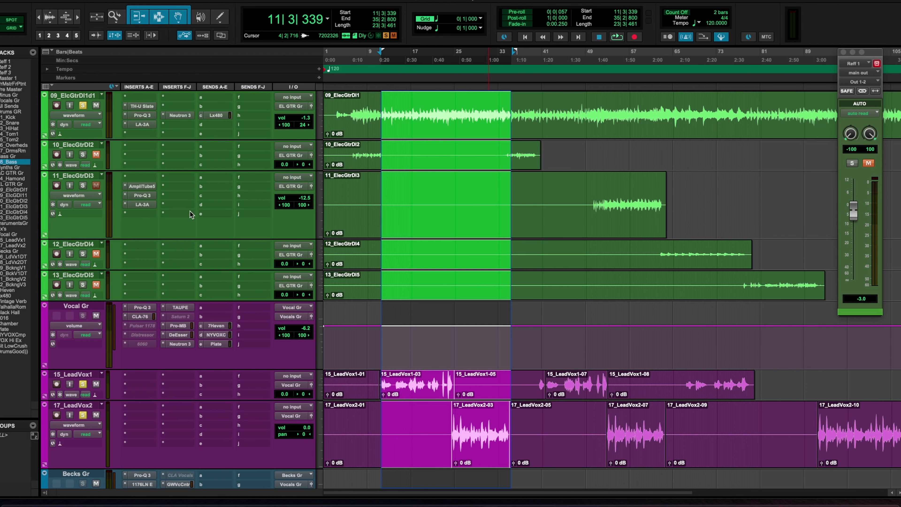
click(174, 346)
click(181, 343)
In Neutron 3 on 09_ElecGtrDI1d1, clear the masking source to None and select Vocal Gr - Neutron.
click(175, 115)
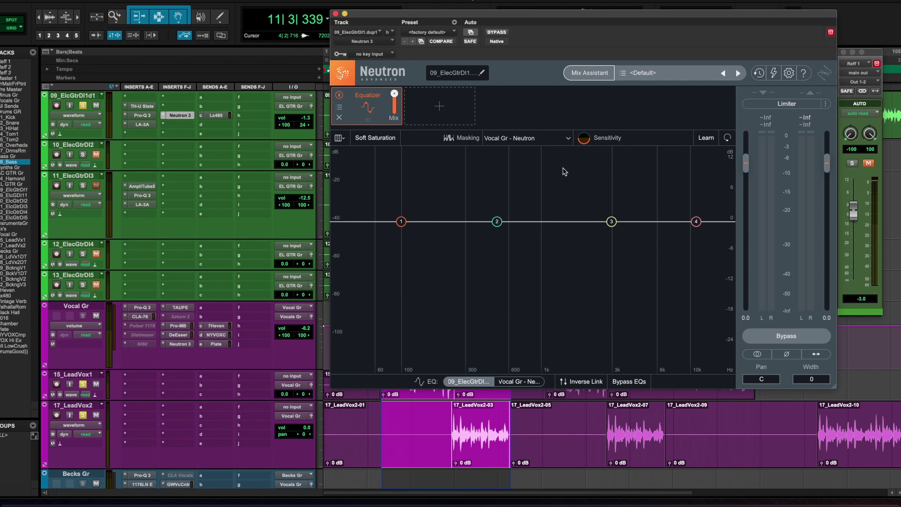
click(564, 140)
click(509, 152)
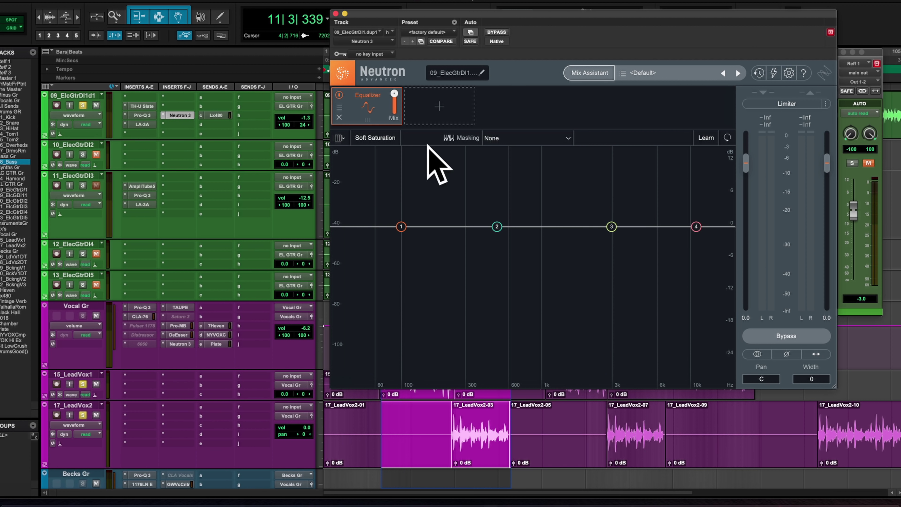
click(497, 142)
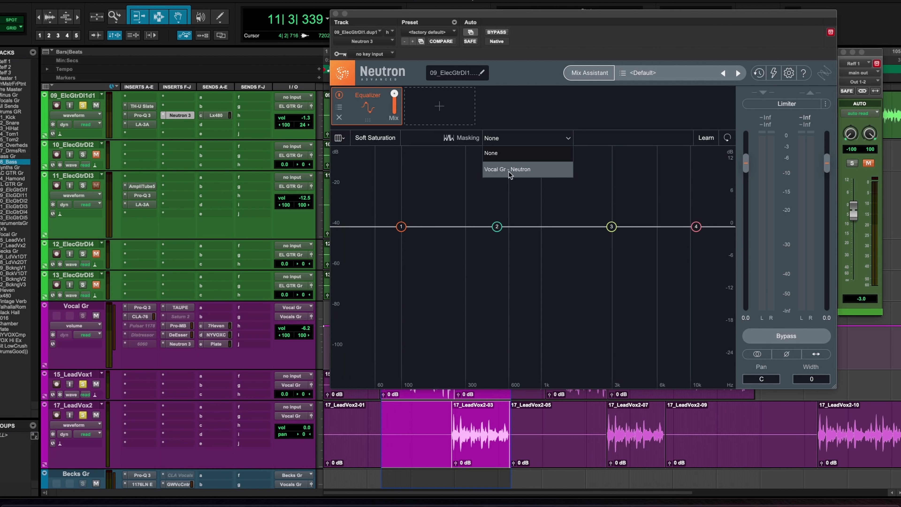
click(530, 172)
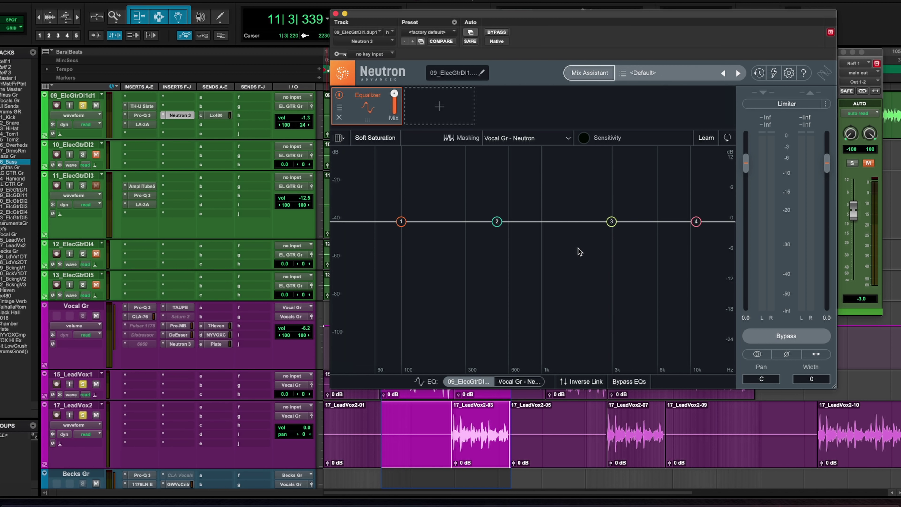
Play the selected section, raise the masking sensitivity and run Learn to position the EQ bands.
key(space)
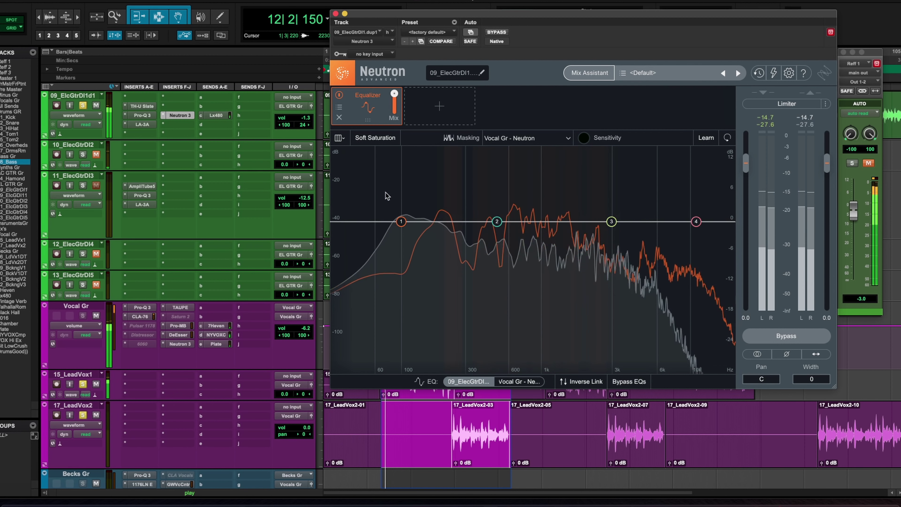
drag(589, 144, 589, 117)
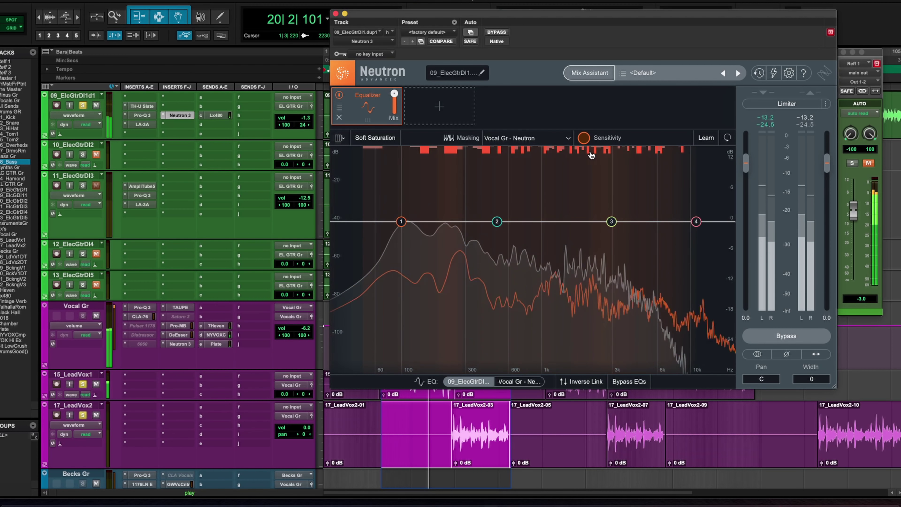
click(706, 139)
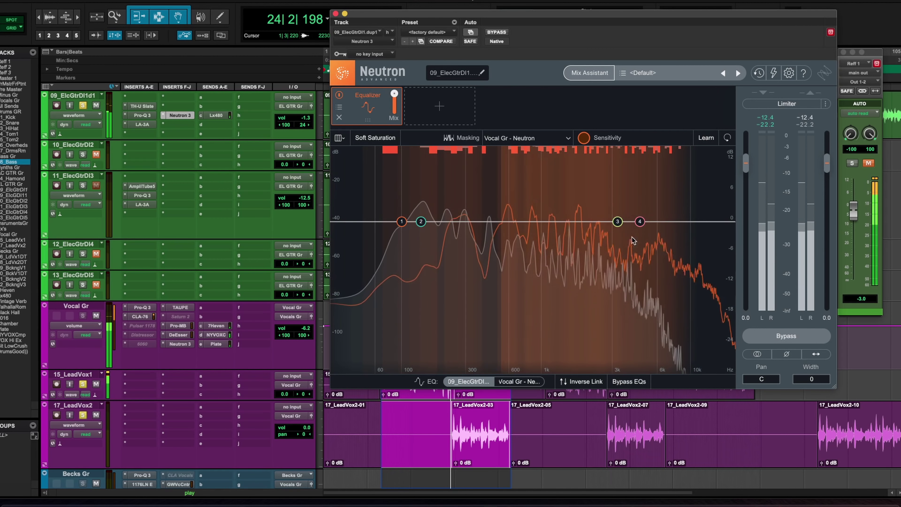
While soloing EQ band 3, make it dynamic and cut it to -5.2 dB at 3239 Hz.
click(617, 222)
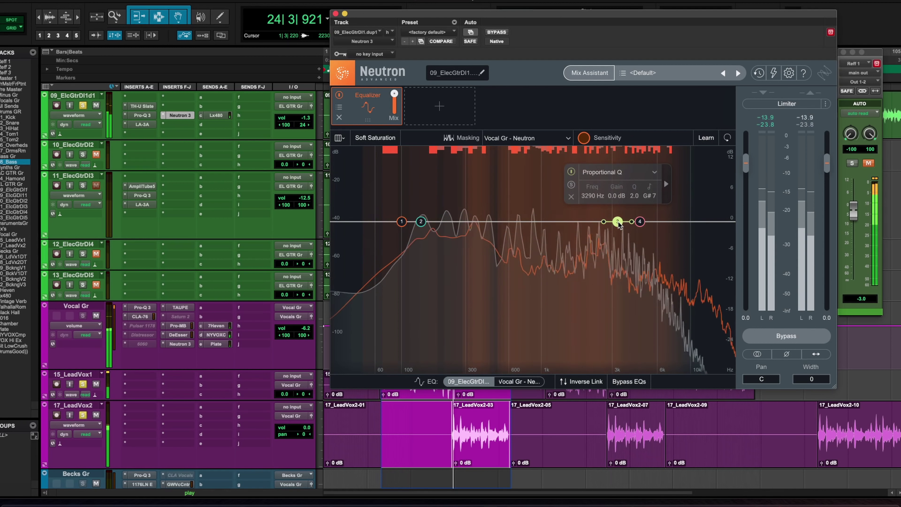
click(571, 184)
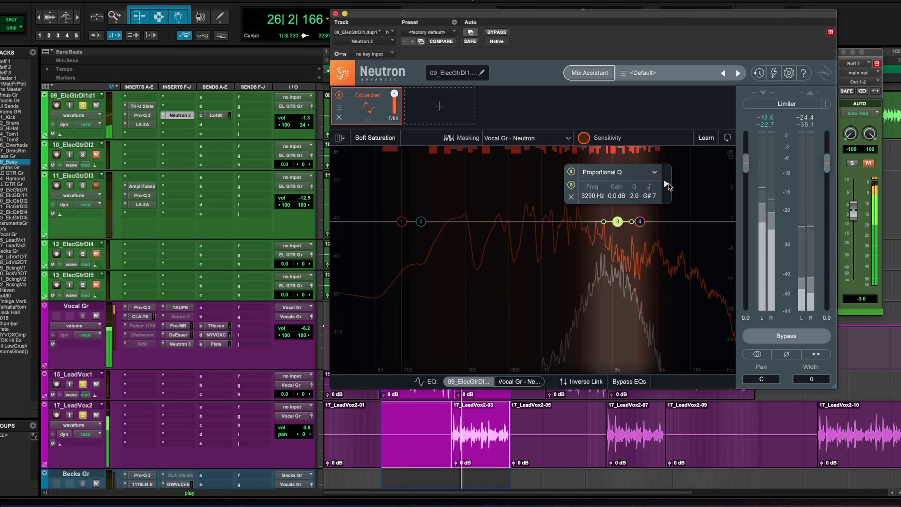
click(667, 184)
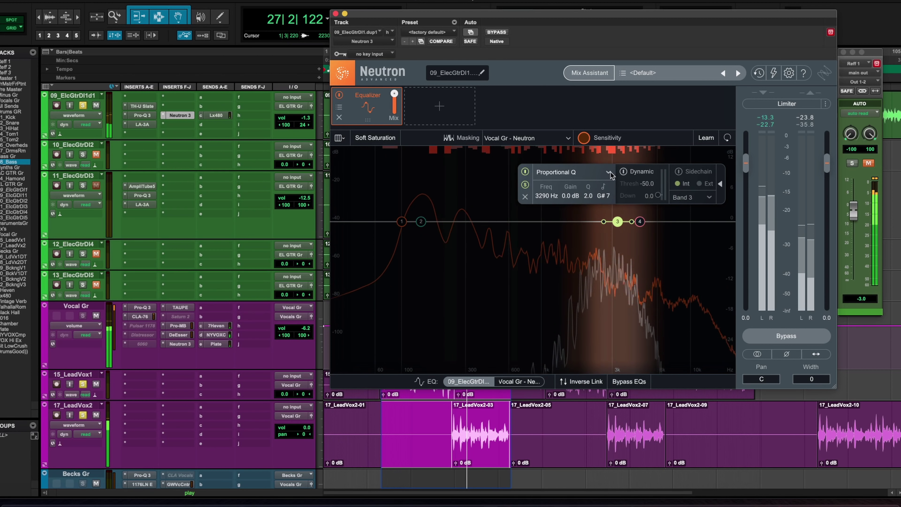
click(623, 173)
drag(617, 233, 617, 256)
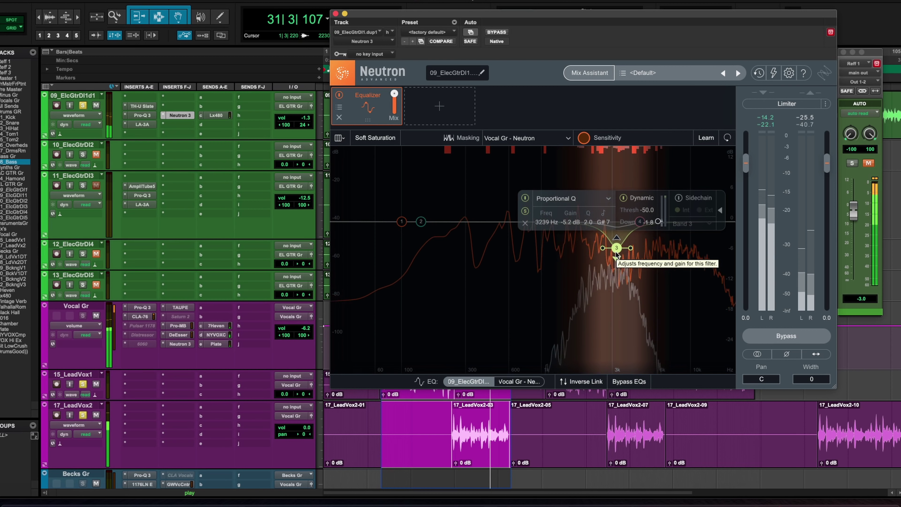
click(526, 211)
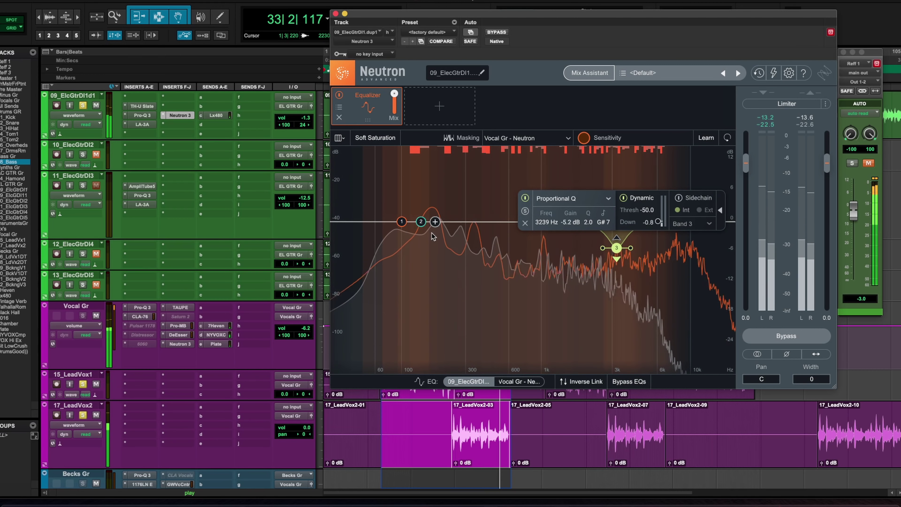
While soloing EQ band 2, turn it into a dynamic cut of about 5 dB, slightly above 165 Hz.
click(420, 221)
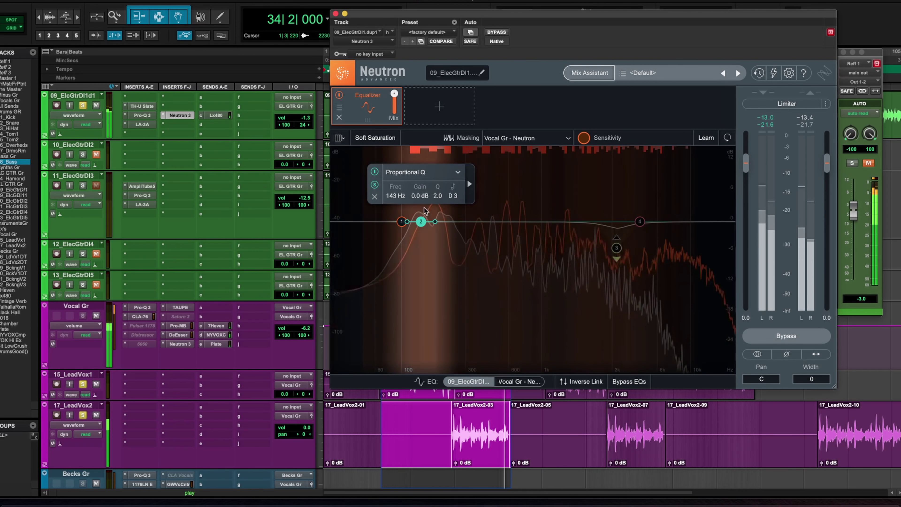
drag(421, 221, 429, 242)
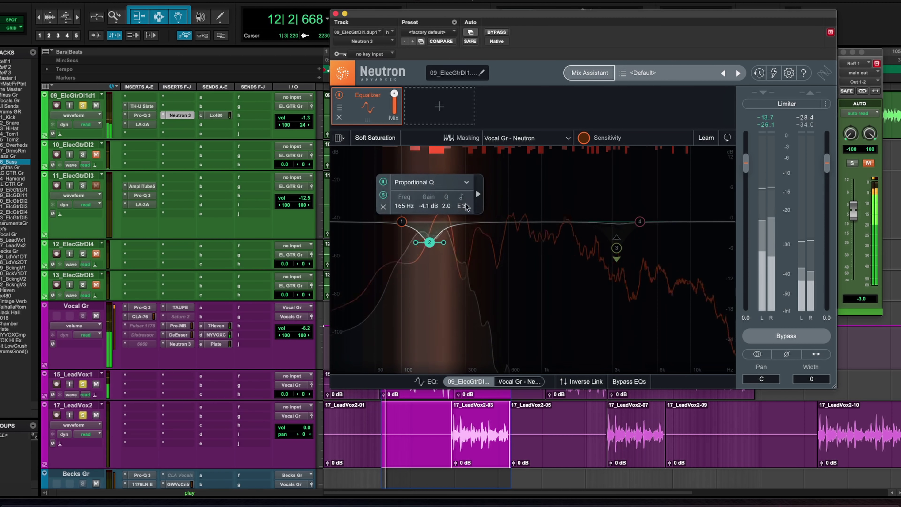
click(478, 194)
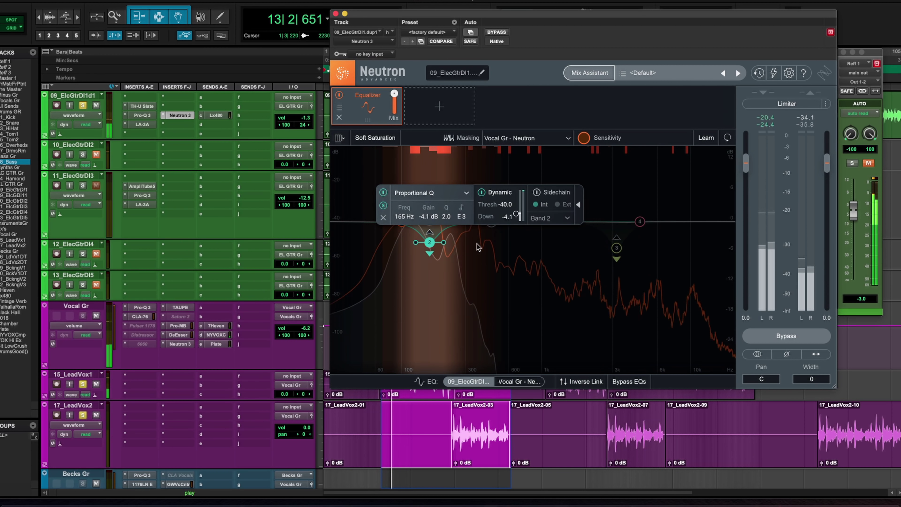
drag(429, 242, 435, 245)
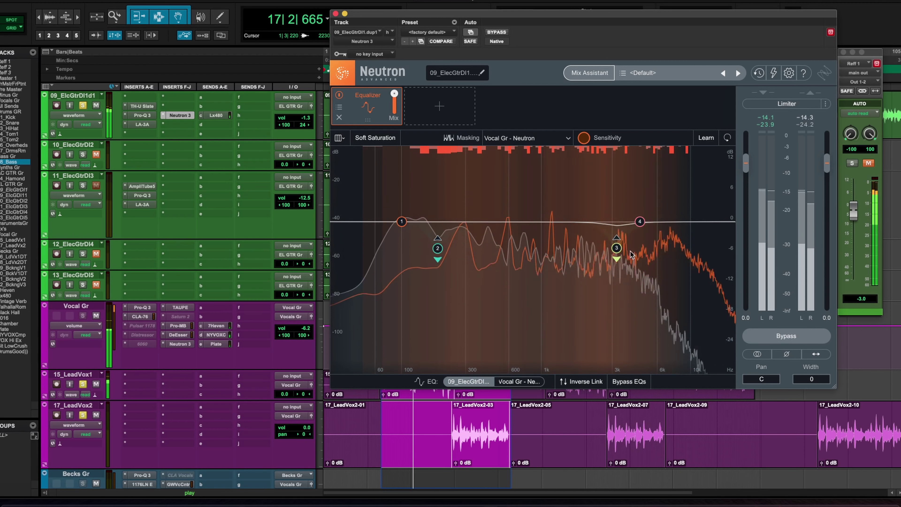
Change EQ band 1 to a Bell and, with solo, make it a dynamic cut of -3.9 dB at 579 Hz.
drag(401, 222, 495, 239)
click(526, 175)
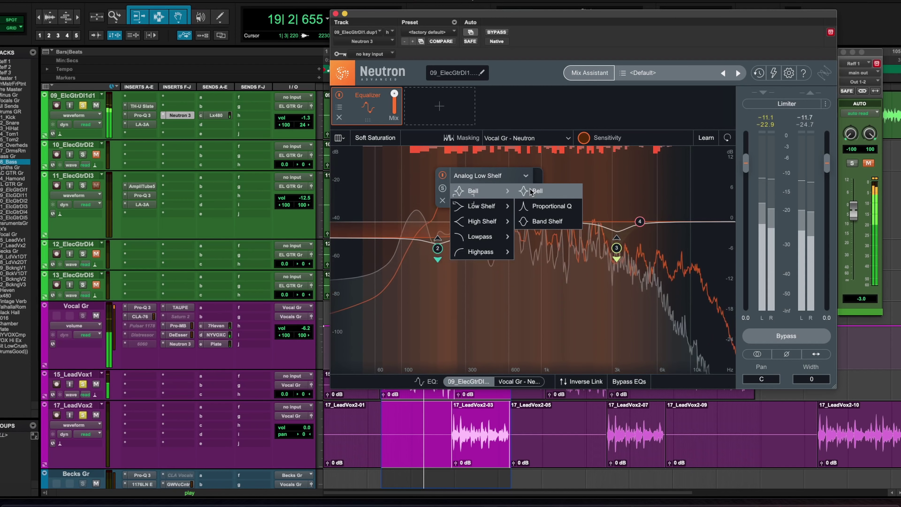
click(531, 191)
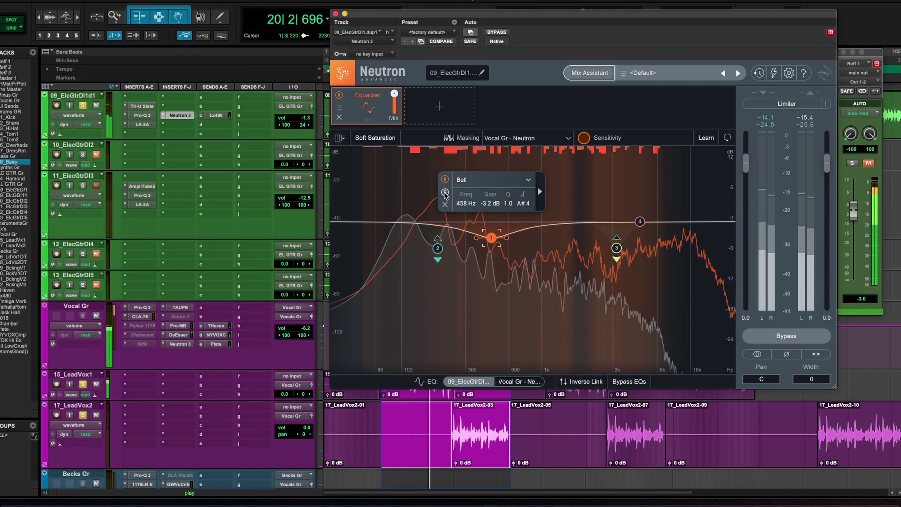
click(445, 192)
drag(491, 238, 511, 247)
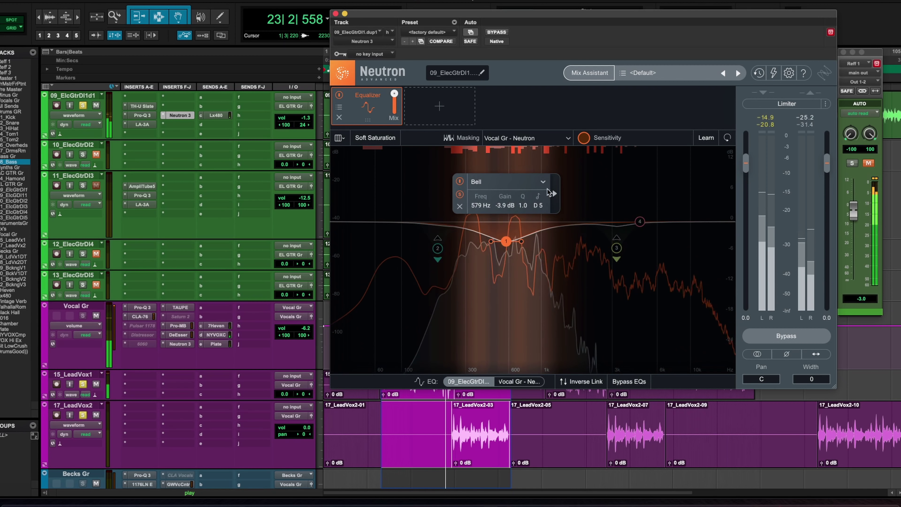
click(551, 194)
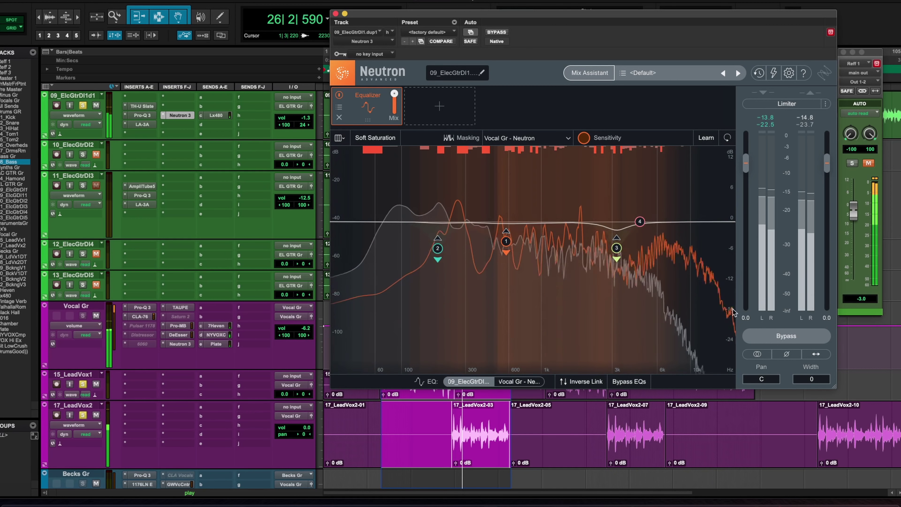
Compare the guitar with and without Neutron 3 by toggling its global bypass, then stop playback.
click(782, 334)
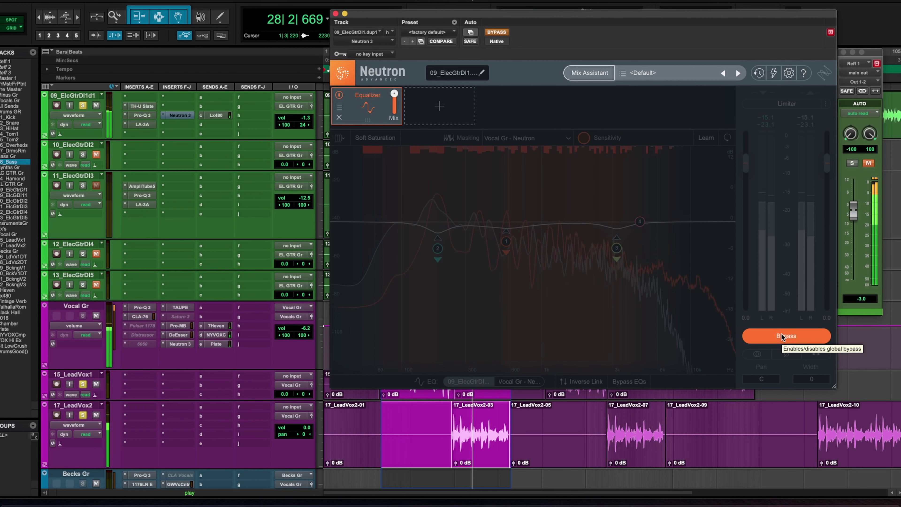
click(783, 336)
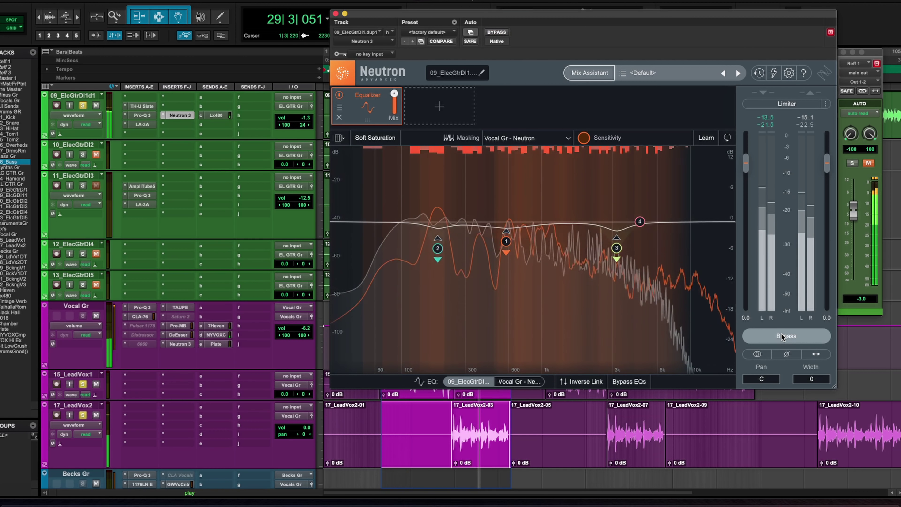
key(space)
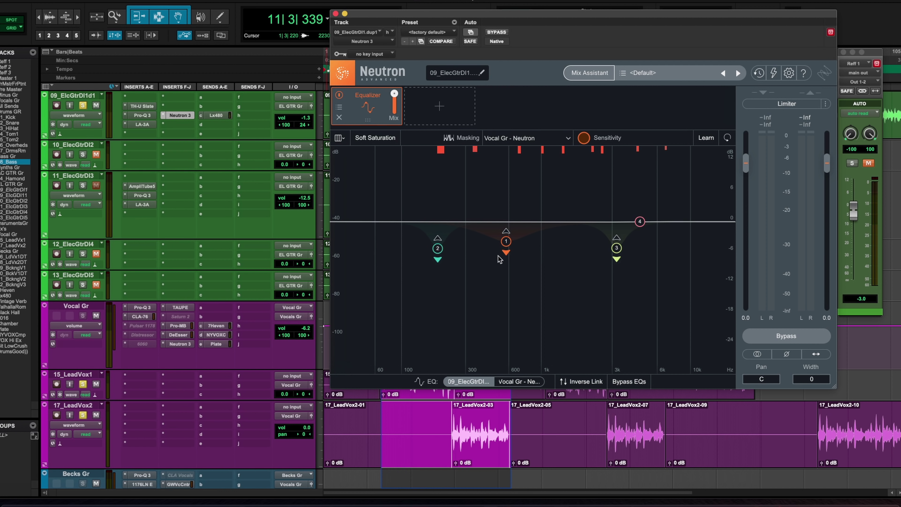
Replace Neutron 3 on 09_ElecGtrDI1d1 with FabFilter Pro-Q 3 and select Vocal Gr as its external analyzer spectrum.
click(163, 117)
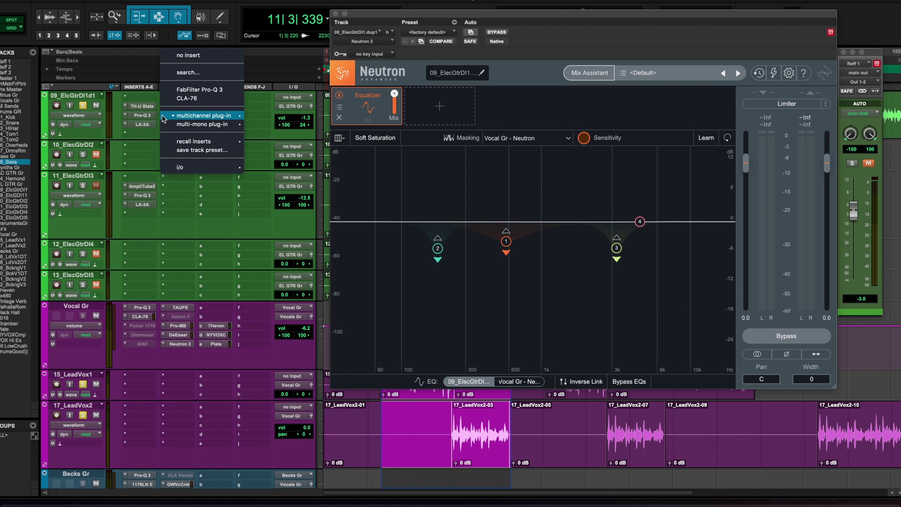
click(199, 91)
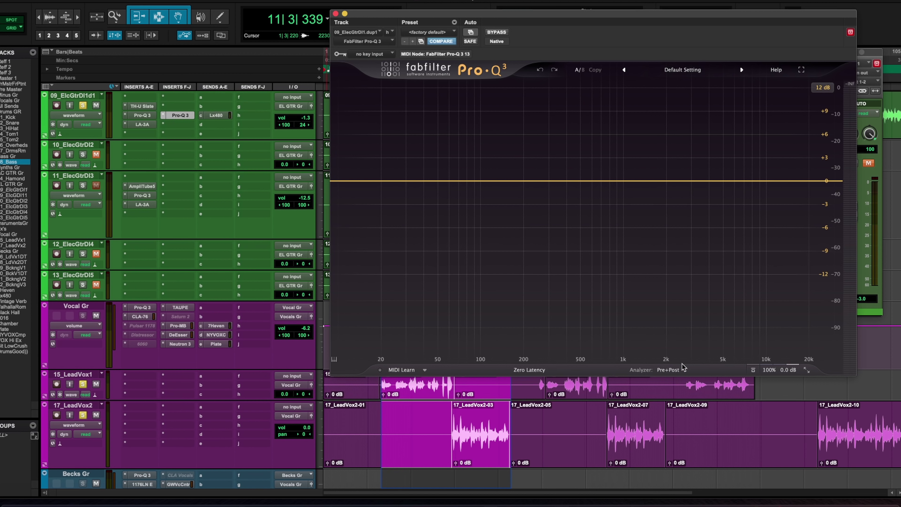
click(668, 369)
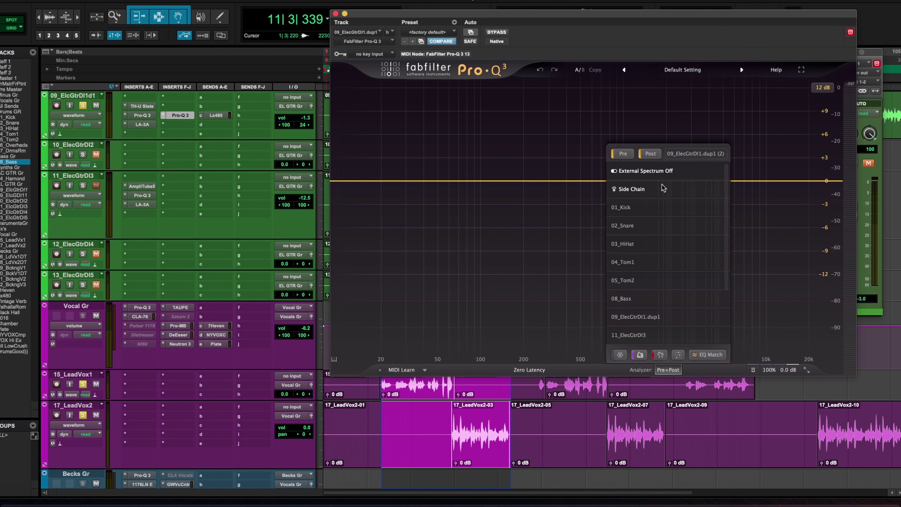
scroll(651, 279, down, 2)
scroll(653, 284, up, 2)
scroll(653, 298, down, 2)
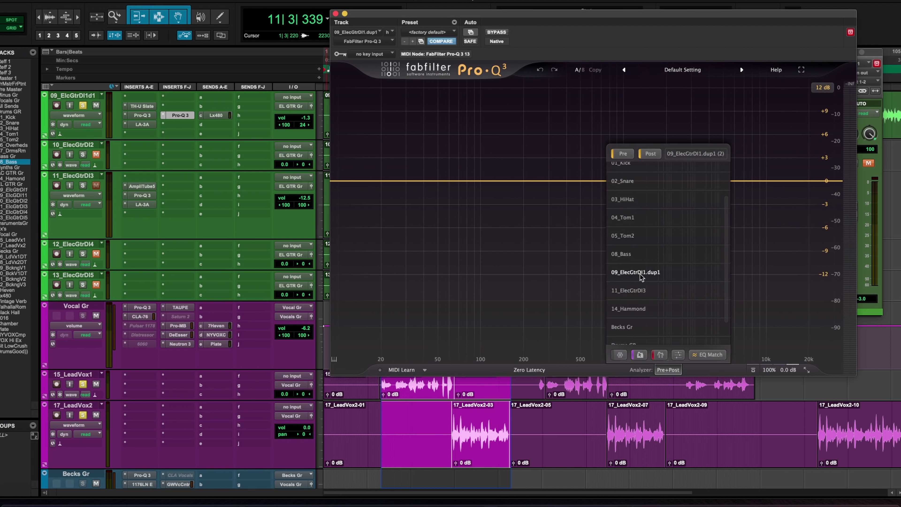
scroll(676, 321, down, 1)
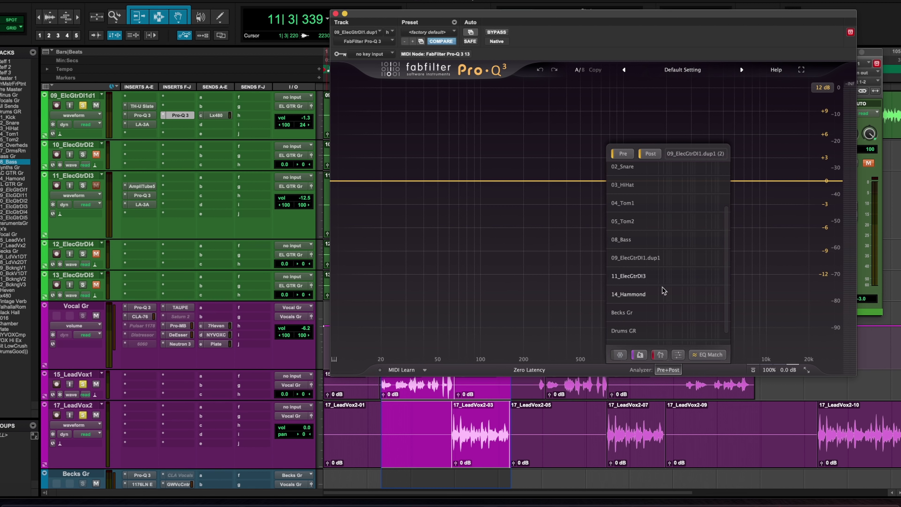
scroll(666, 298, down, 1)
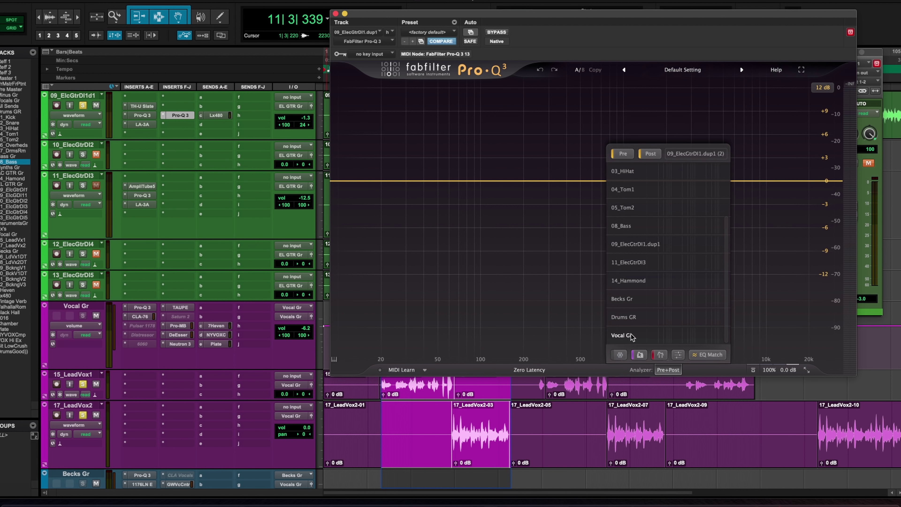
click(621, 335)
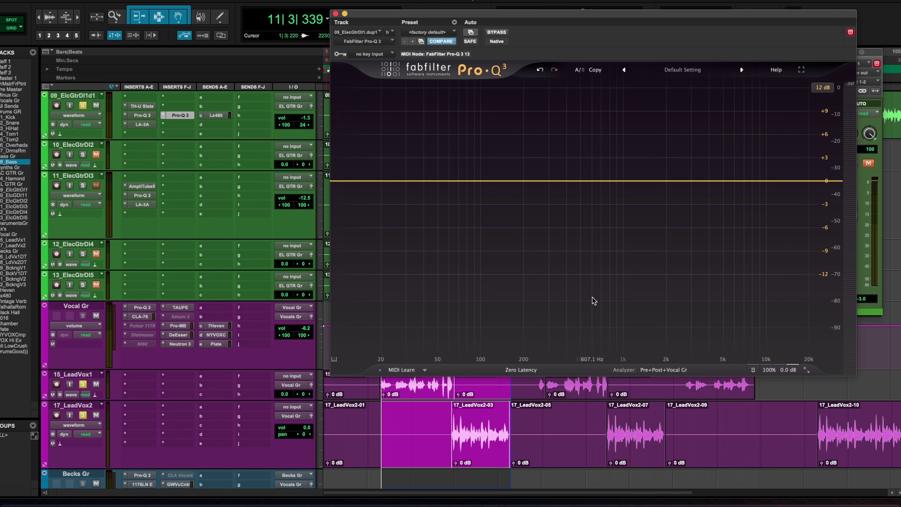
Add a send from Vocal Gr to Bus 14 and set the send level to 0.0 dB.
key(space)
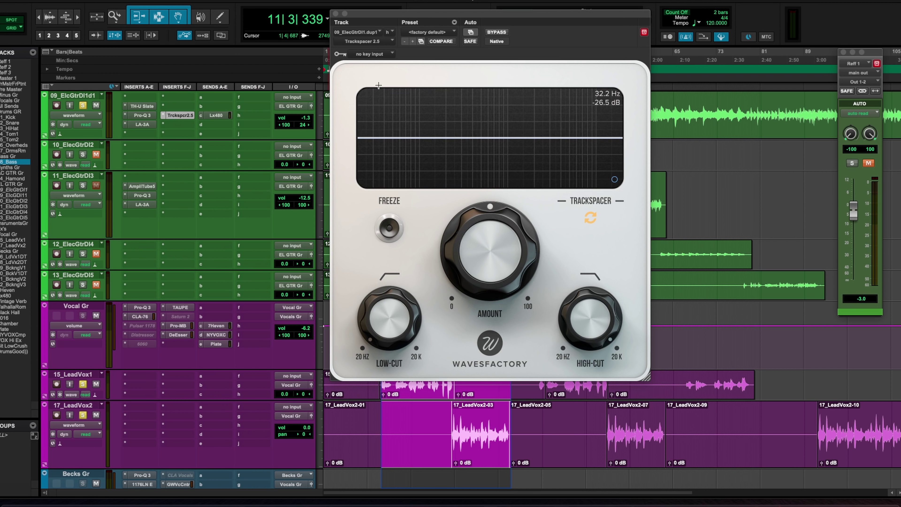
click(243, 285)
mouse_move(280, 336)
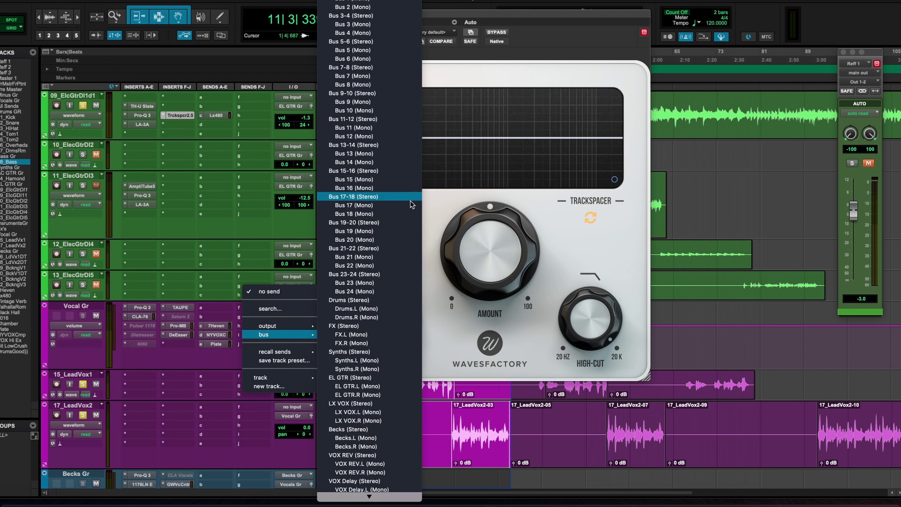
click(312, 245)
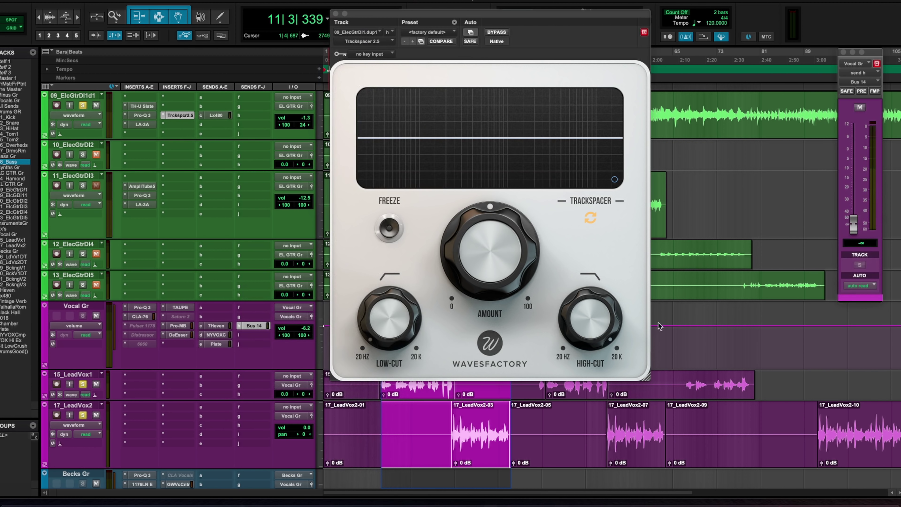
alt+click(854, 227)
Select Bus 14 as the key input of Trackspacer on 09_ElcGtrDI1d1.
click(369, 54)
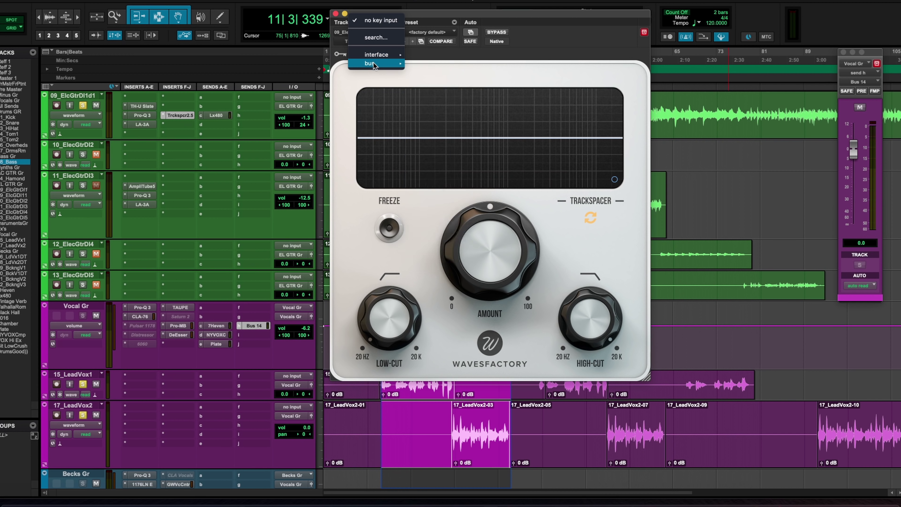
mouse_move(370, 63)
click(468, 102)
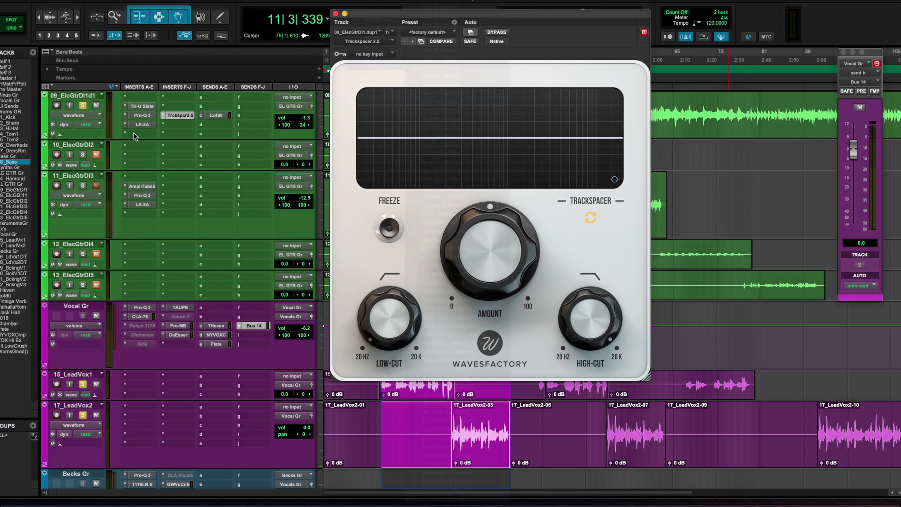
Reduce Trackspacer's amount to 0%, start playback and raise the amount to about 17.7%.
mouse_move(494, 279)
drag(491, 256, 469, 253)
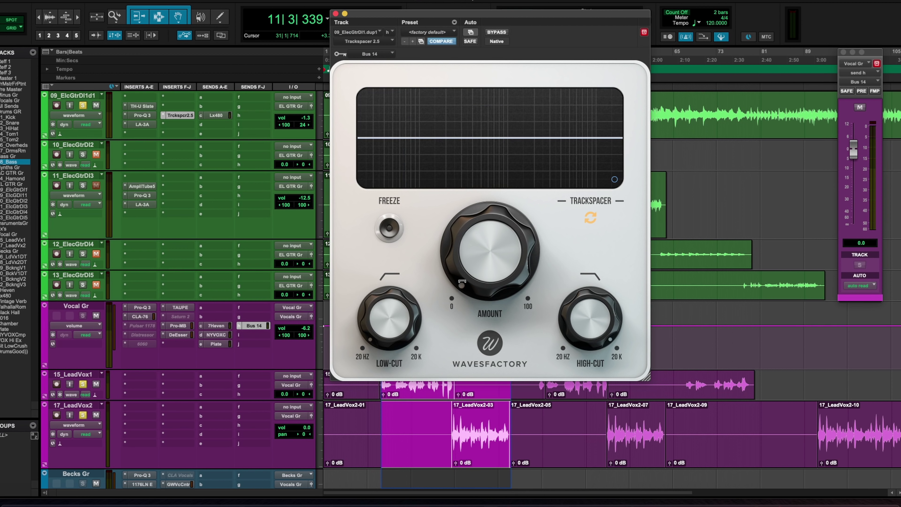
key(space)
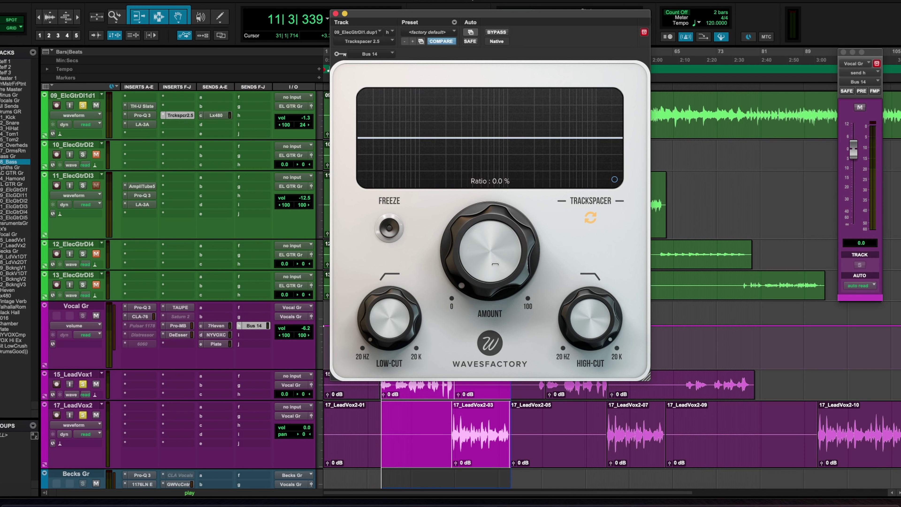
drag(495, 254, 502, 200)
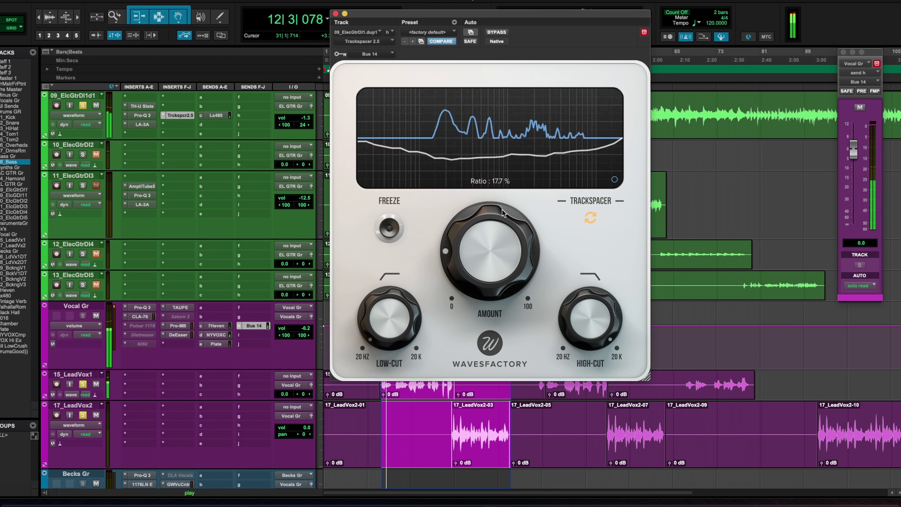
Show Trackspacer's advanced settings, examine the attack and release controls, and return to the spectrum display.
click(614, 180)
drag(505, 158, 538, 167)
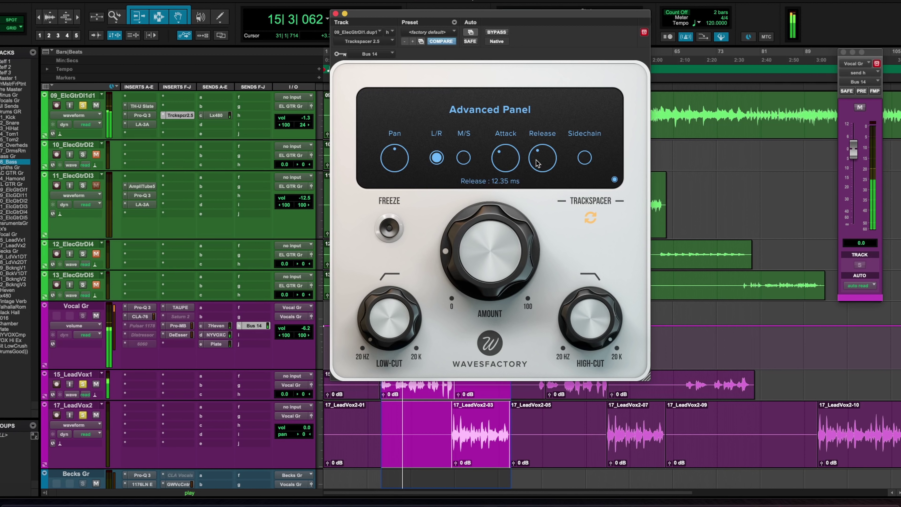
click(614, 180)
Raise Trackspacer's amount past its midpoint, bring it back to about 37.4%, freeze the reduction curve and stop playback.
drag(489, 270, 506, 166)
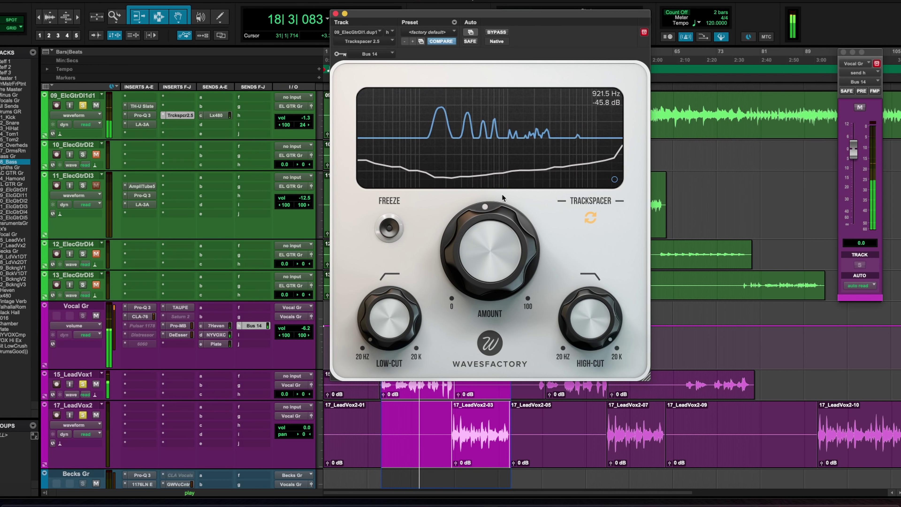
mouse_move(490, 267)
mouse_down()
mouse_move(497, 224)
mouse_move(486, 271)
mouse_move(478, 255)
mouse_up()
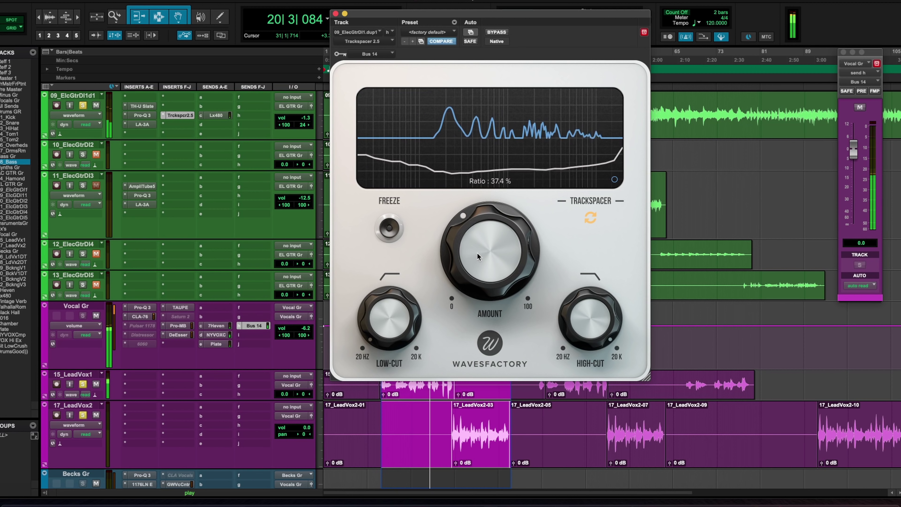
click(389, 228)
key(space)
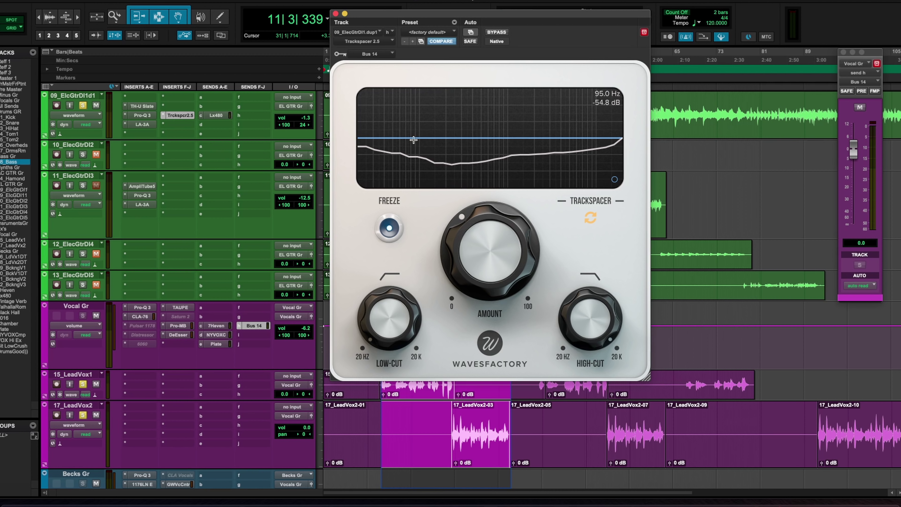
Unfreeze Trackspacer and, during playback, narrow its working range by raising the low-cut and lowering the high-cut to about 2.6 kHz.
mouse_move(400, 326)
click(389, 227)
key(space)
drag(390, 347, 392, 319)
drag(590, 319, 588, 381)
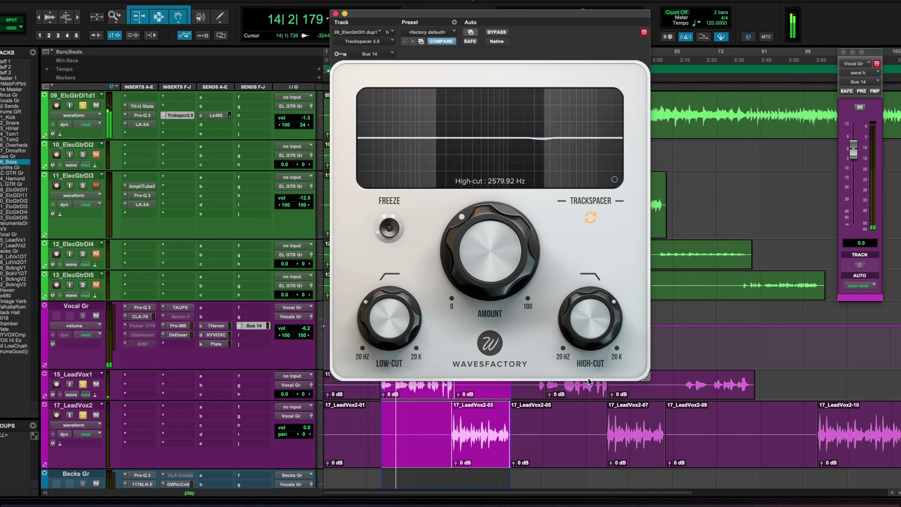
Reduce Trackspacer's amount on the guitar to about 11.3% and slightly widen the range between its low-cut and high-cut.
mouse_move(496, 300)
mouse_down()
mouse_move(483, 306)
mouse_move(479, 261)
mouse_move(478, 270)
mouse_up()
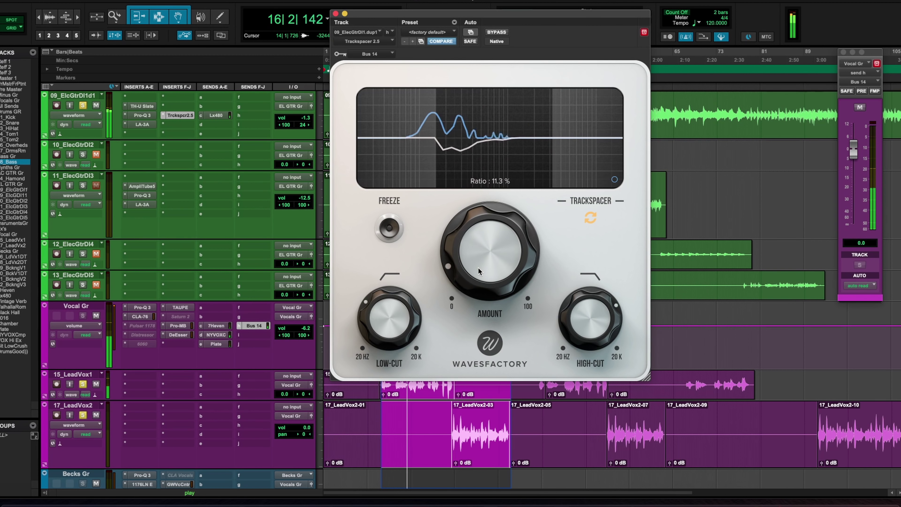
mouse_move(591, 320)
mouse_down()
mouse_move(592, 309)
mouse_move(589, 330)
mouse_up()
drag(381, 305, 378, 311)
Compare the guitar with and without Trackspacer by toggling its bypass, then close the plug-in window and stop playback.
click(496, 33)
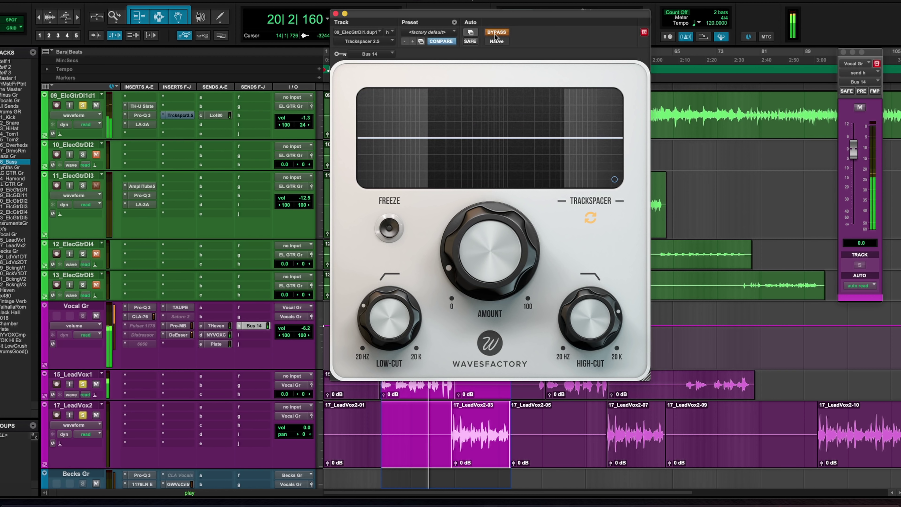
click(496, 32)
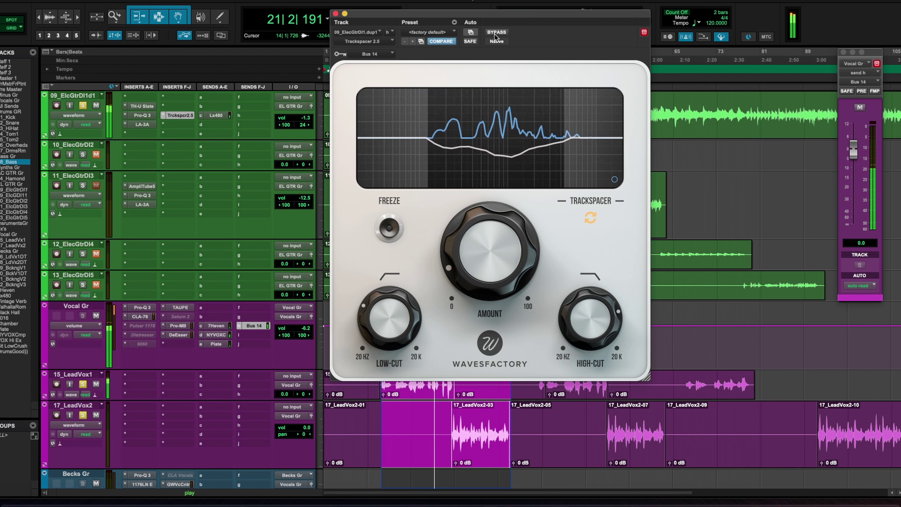
click(335, 14)
key(space)
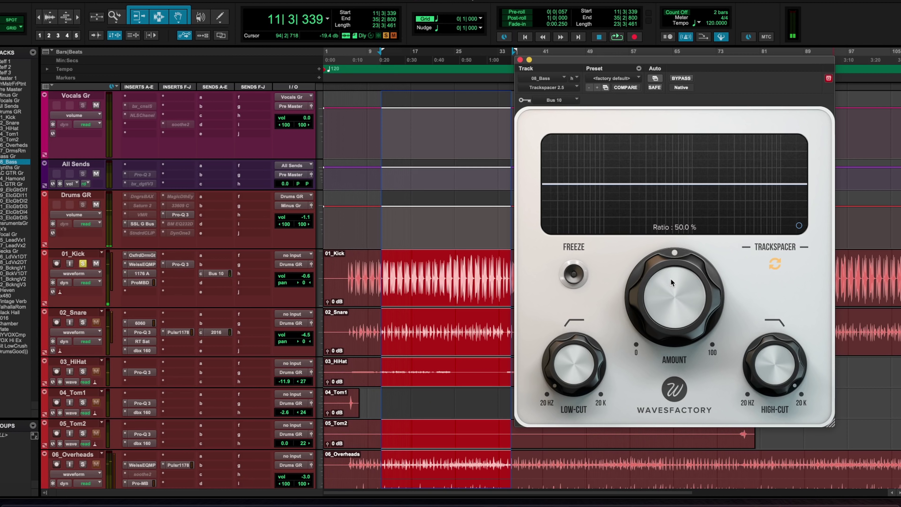
Examine the attack and release controls in the advanced settings of Trackspacer on 08_Bass.
scroll(211, 240, down, 10)
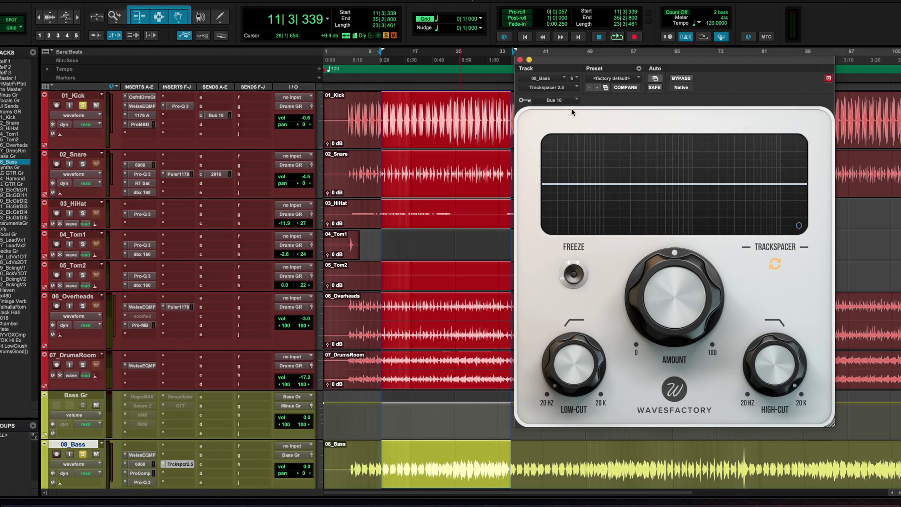
click(799, 225)
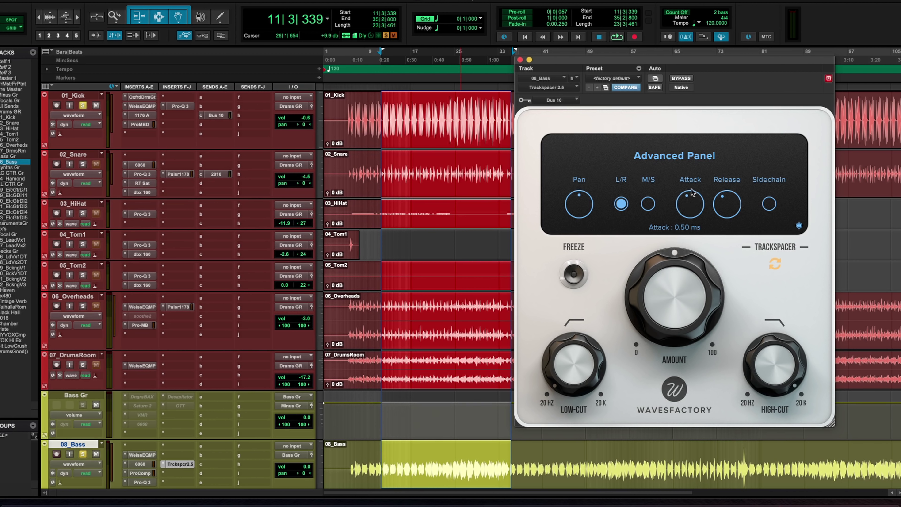
mouse_move(732, 214)
During playback, limit Trackspacer on 08_Bass to the low end with the low-cut at about 26 Hz and a much lower high-cut.
mouse_move(590, 357)
key(space)
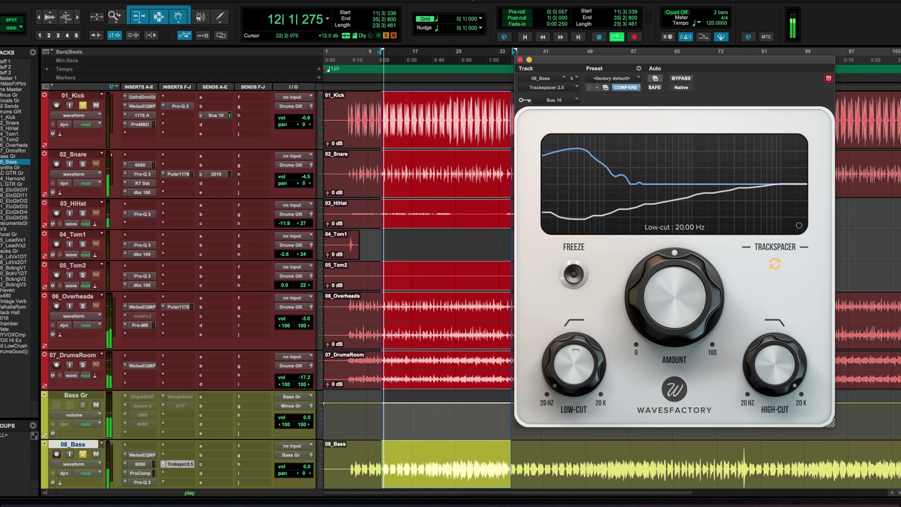
drag(590, 356, 589, 348)
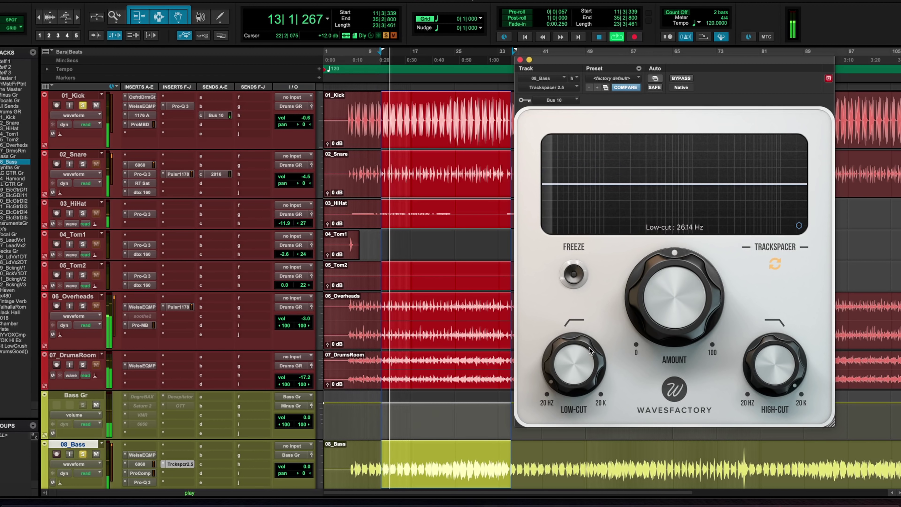
mouse_move(774, 369)
mouse_down()
mouse_move(771, 404)
mouse_move(779, 394)
mouse_up()
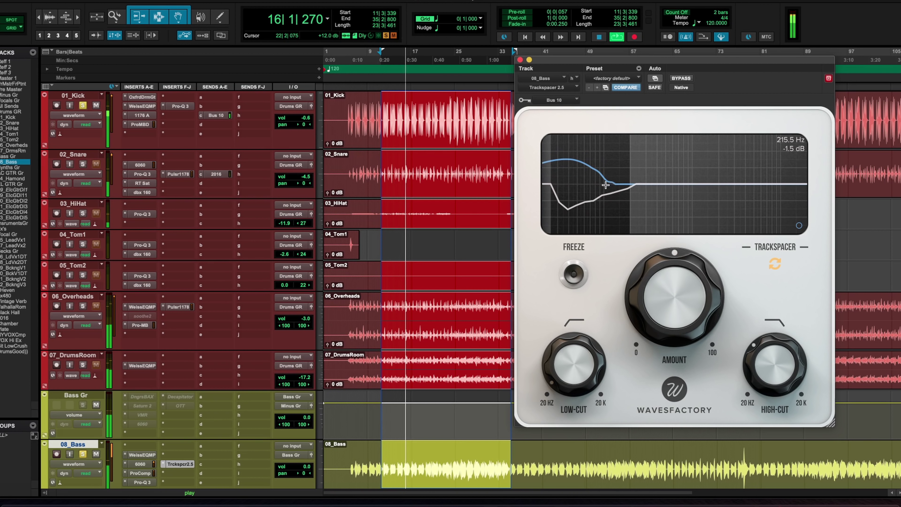
key(space)
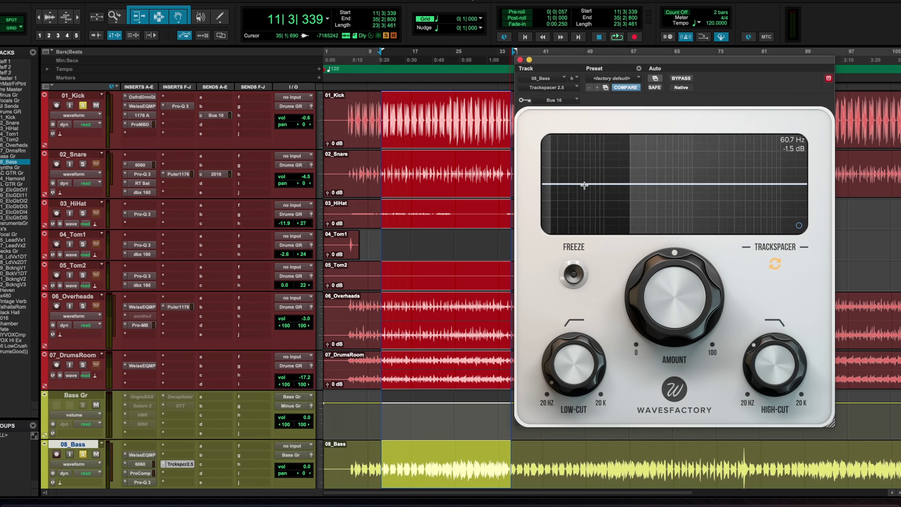
Lower Trackspacer's amount on 08_Bass to about 7.9%, compare it with the bypassed sound during playback, and stop playback.
mouse_move(680, 284)
mouse_down()
mouse_move(682, 297)
mouse_move(674, 294)
mouse_move(657, 327)
mouse_up()
key(space)
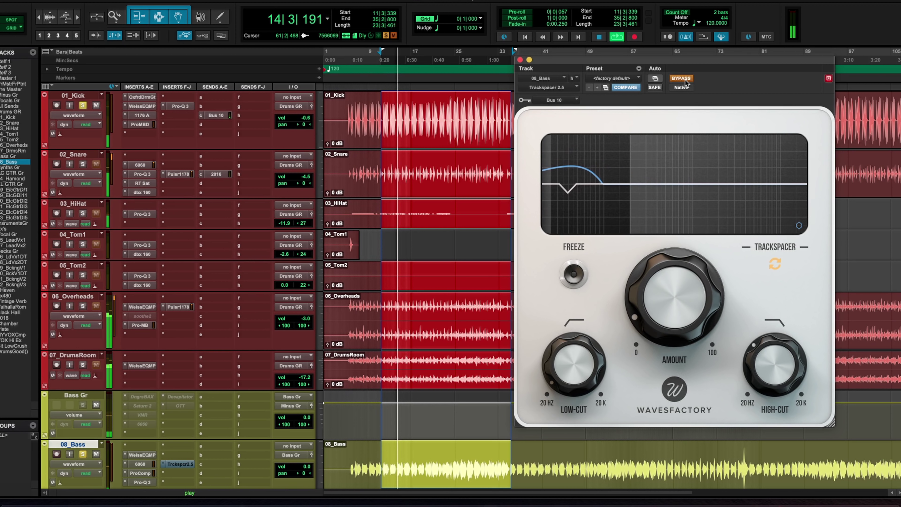
mouse_move(658, 310)
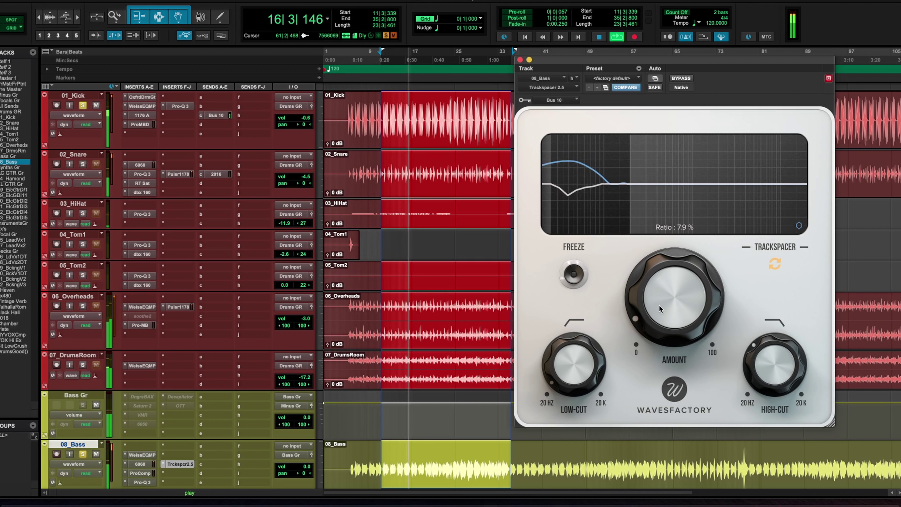
key(space)
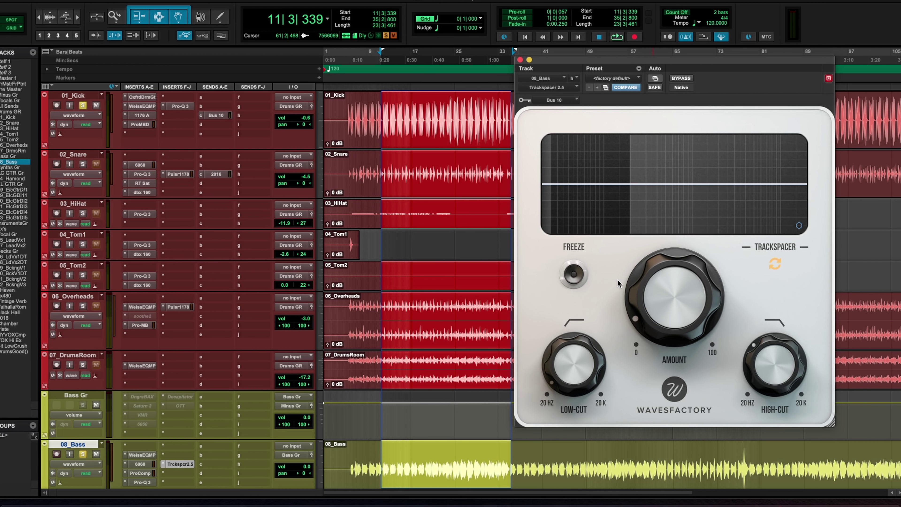
Replace Trackspacer on 08_Bass with C6-SideChain (mono).
mouse_move(667, 295)
click(162, 468)
text(c6)
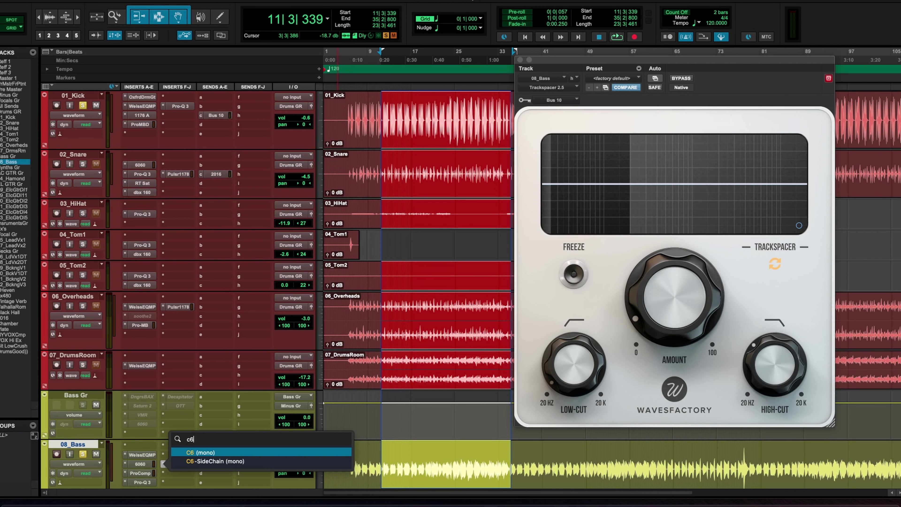
click(237, 461)
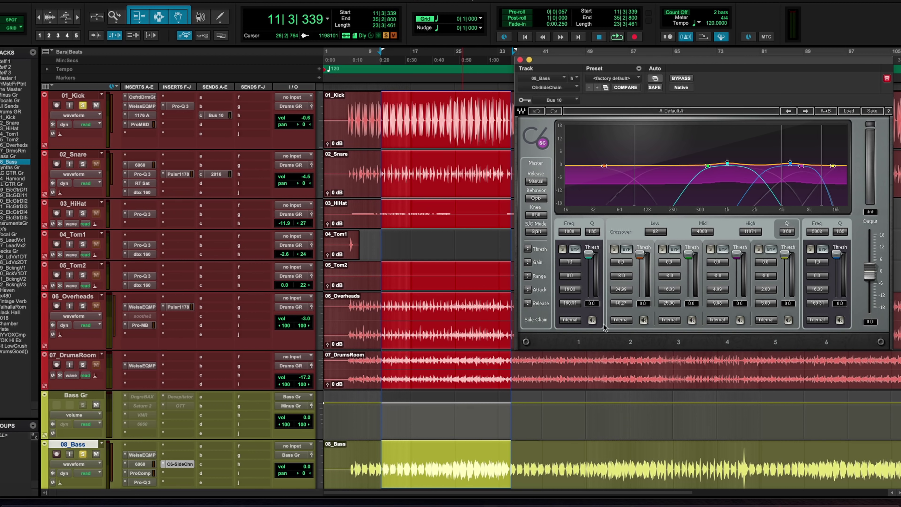
Switch C6 band 2 to the external side chain, lower its threshold to about -29.9 during playback, and stop playback.
click(621, 320)
key(space)
drag(641, 255, 641, 270)
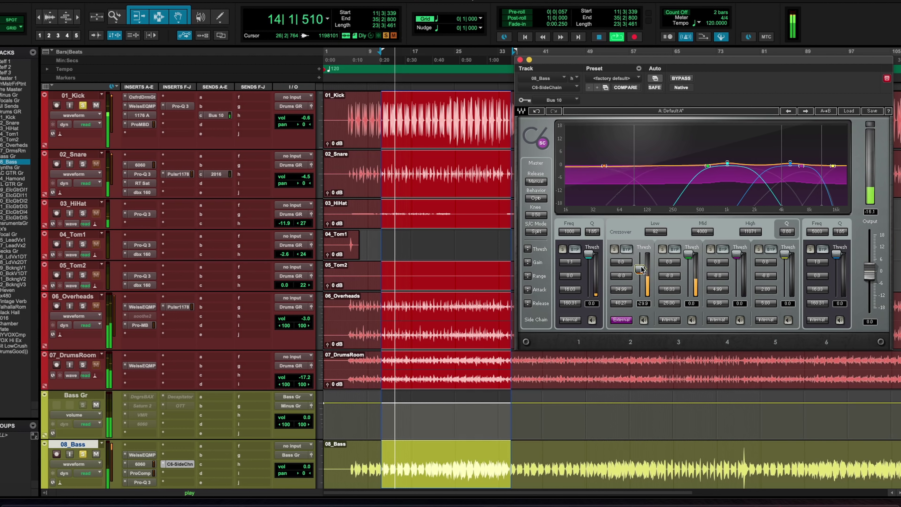
key(space)
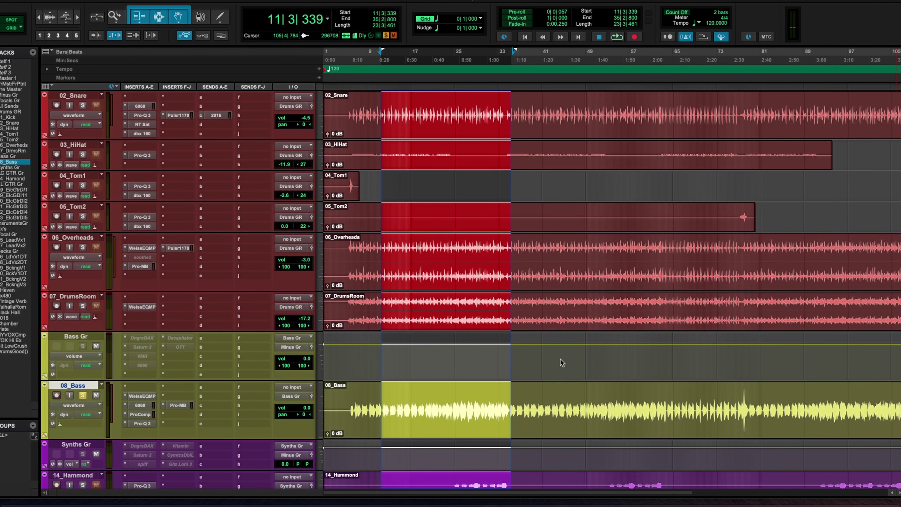
Open FabFilter Pro-MB on 08_Bass, check the kick's send bus and select Bus 10 (Mono) as the key input.
click(188, 408)
click(180, 406)
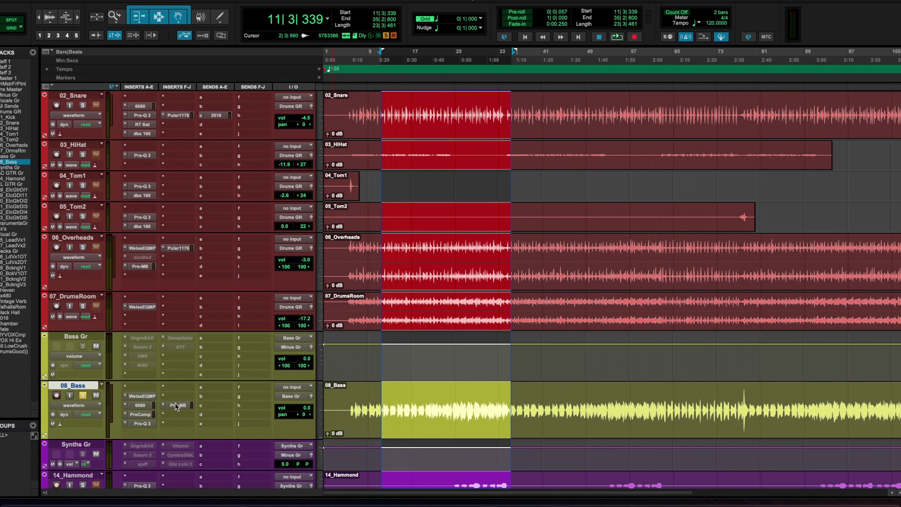
click(178, 405)
scroll(185, 304, up, 4)
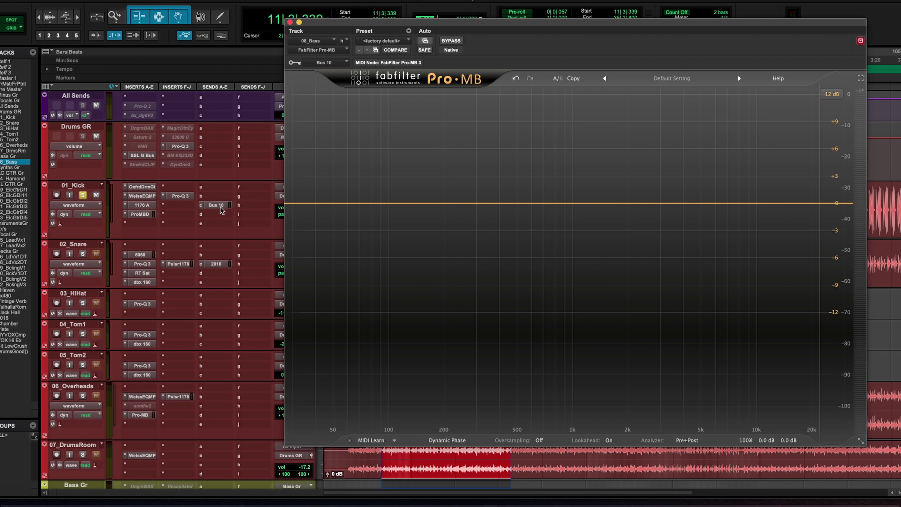
click(328, 63)
mouse_move(337, 72)
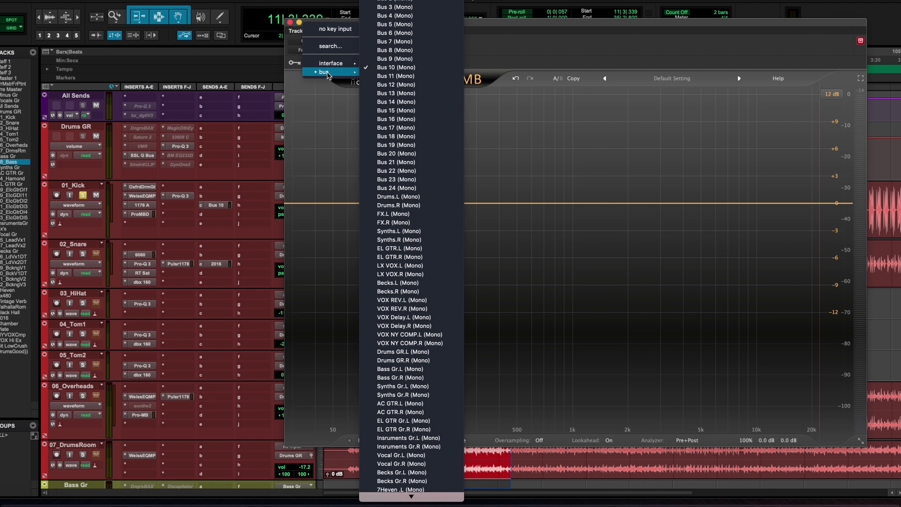
click(406, 67)
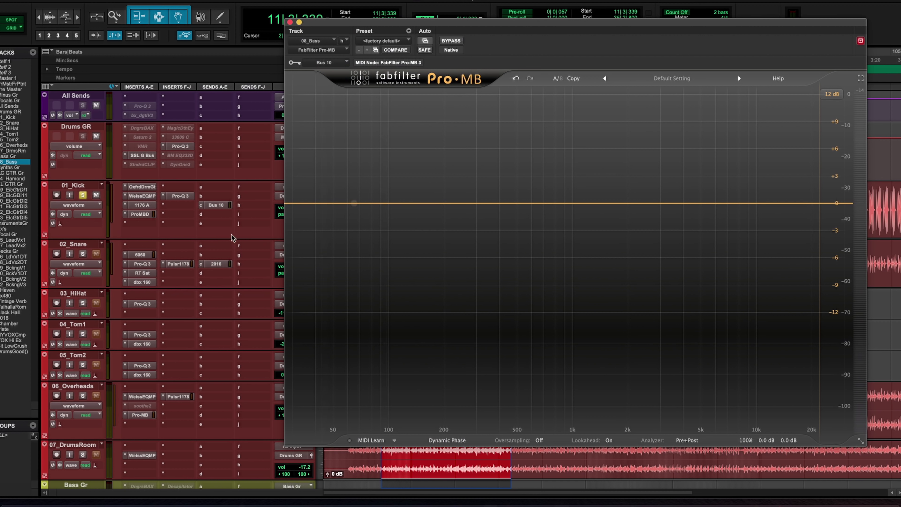
Add a compression band centred at about 100 Hz in Pro-MB on 08_Bass.
scroll(231, 238, down, 4)
click(387, 203)
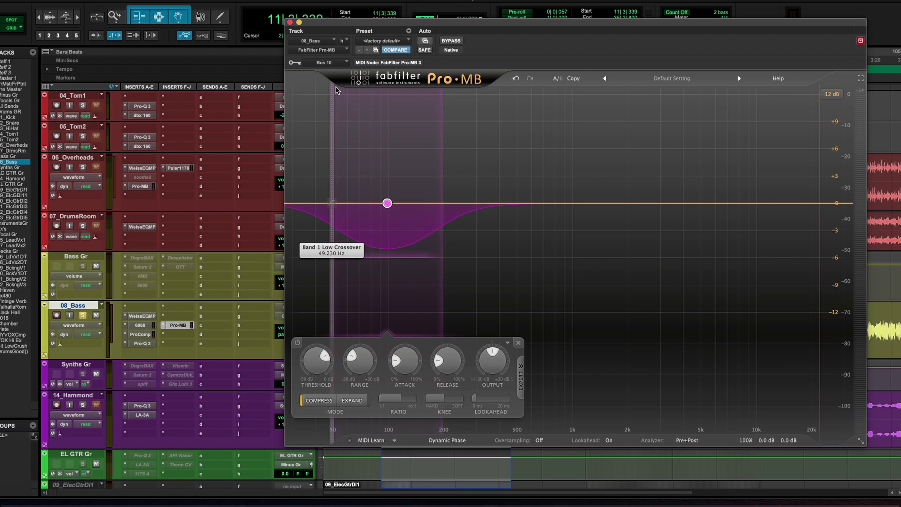
Solo the Pro-MB band during playback, move its centre to about 130 Hz, and stop playback with the band unsoloed.
key(space)
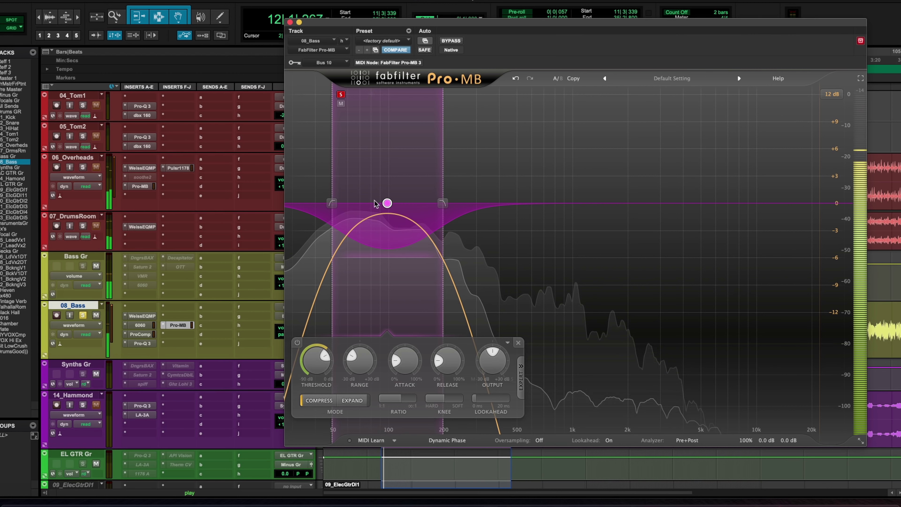
drag(387, 203, 409, 209)
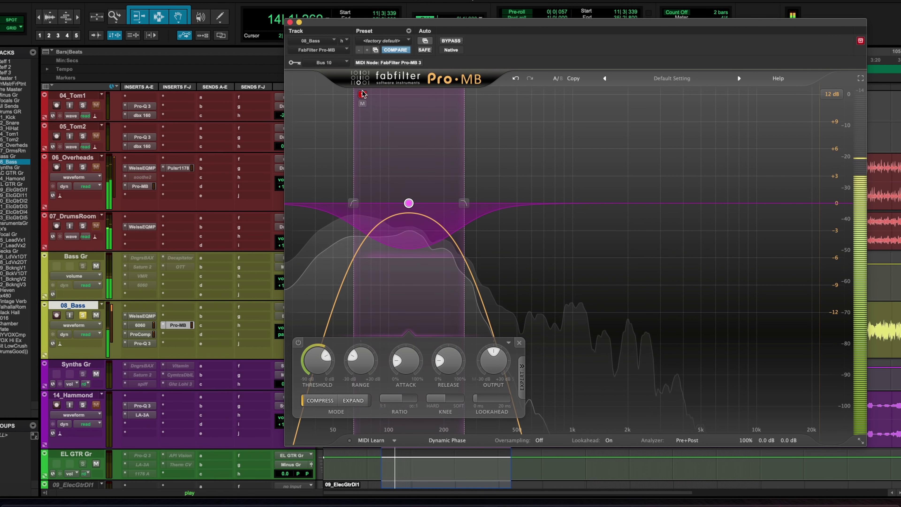
key(space)
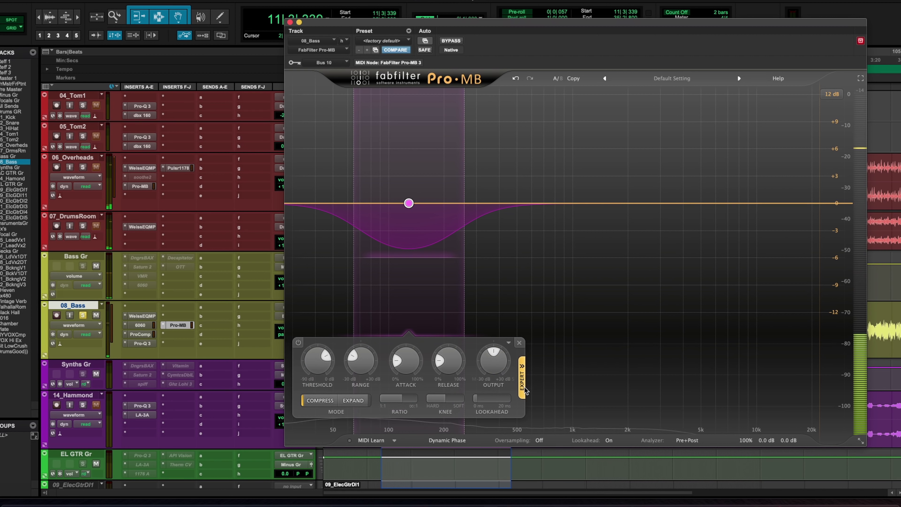
Switch the Pro-MB band to the external side chain and lower its threshold to about -23.7 dB during playback.
click(522, 380)
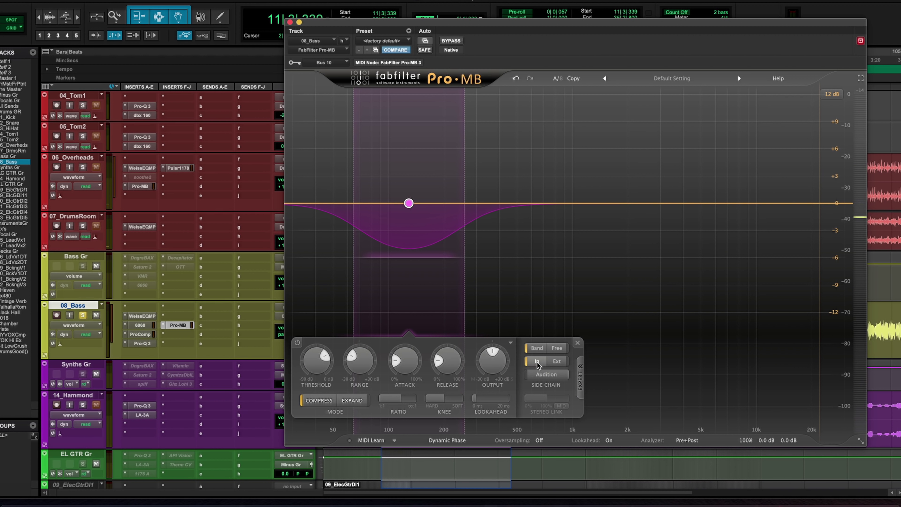
click(555, 365)
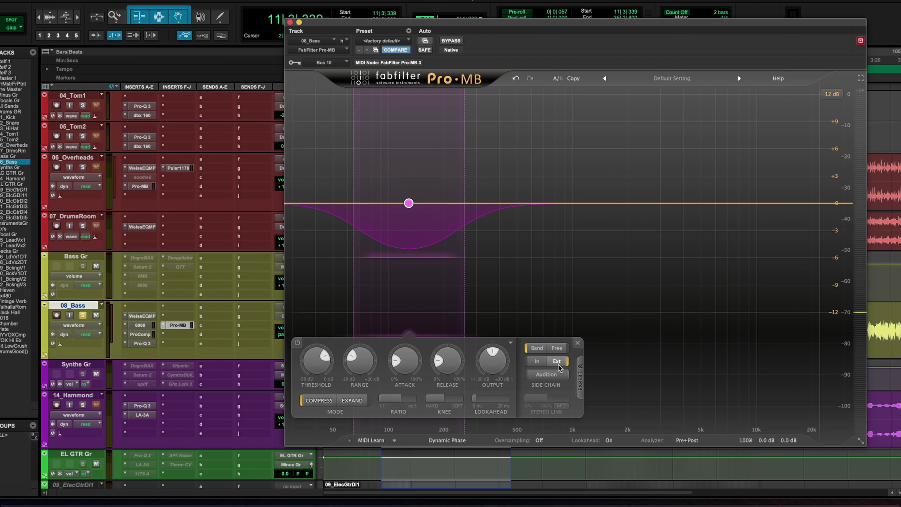
key(space)
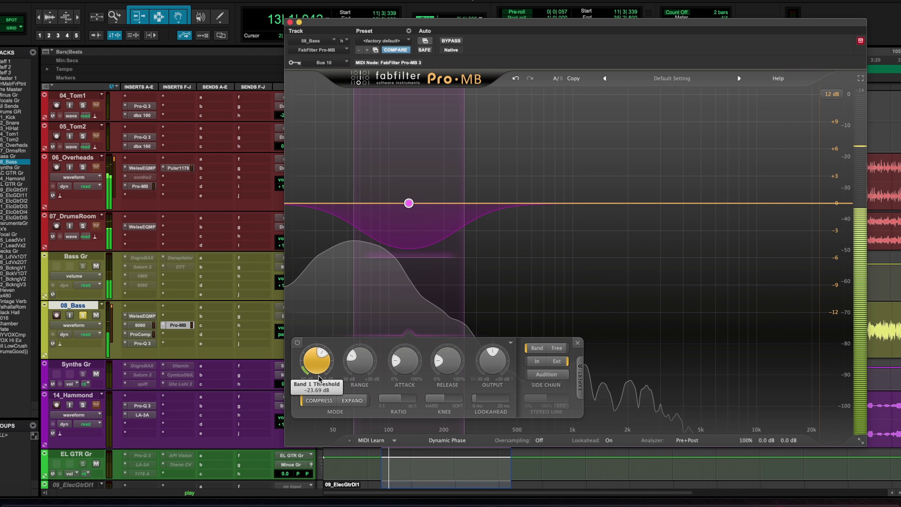
mouse_move(408, 204)
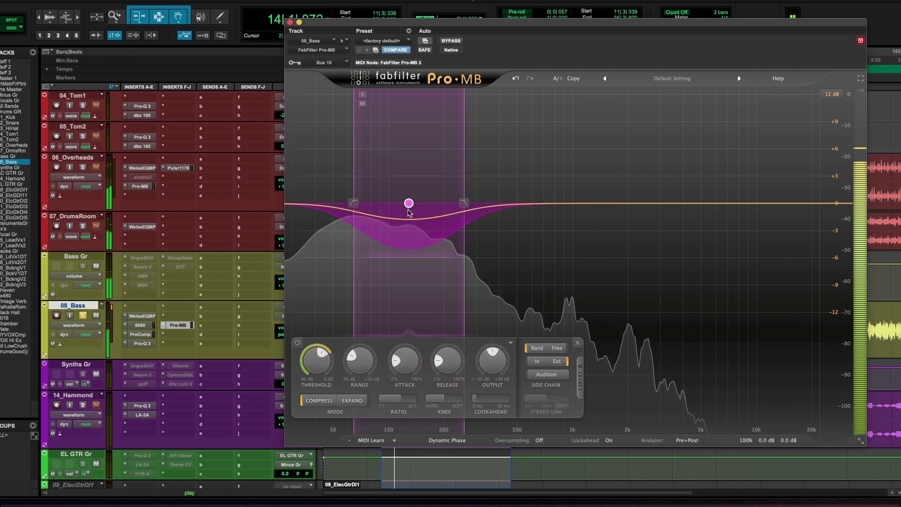
drag(409, 203, 410, 204)
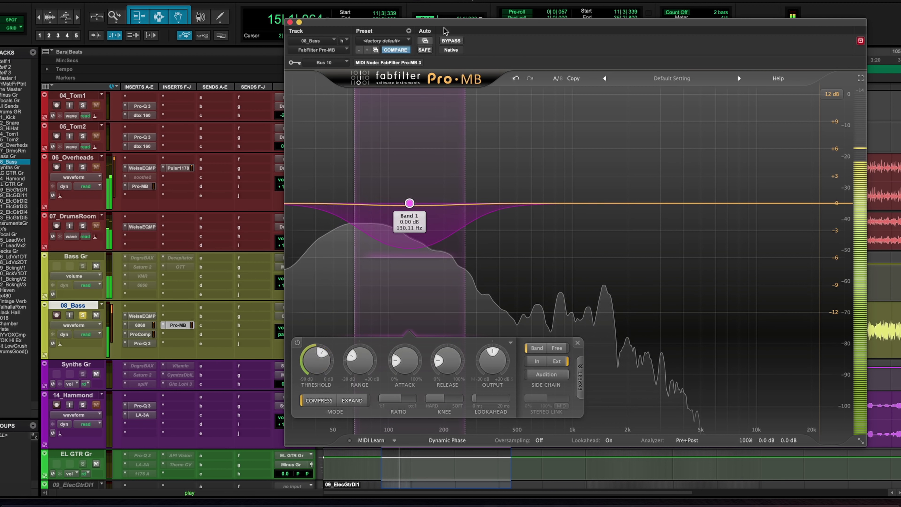
Check the send bus on 01_Kick and select Bus 10 as the key input for Pro-Q 3 on 08_Bass.
scroll(98, 326, up, 10)
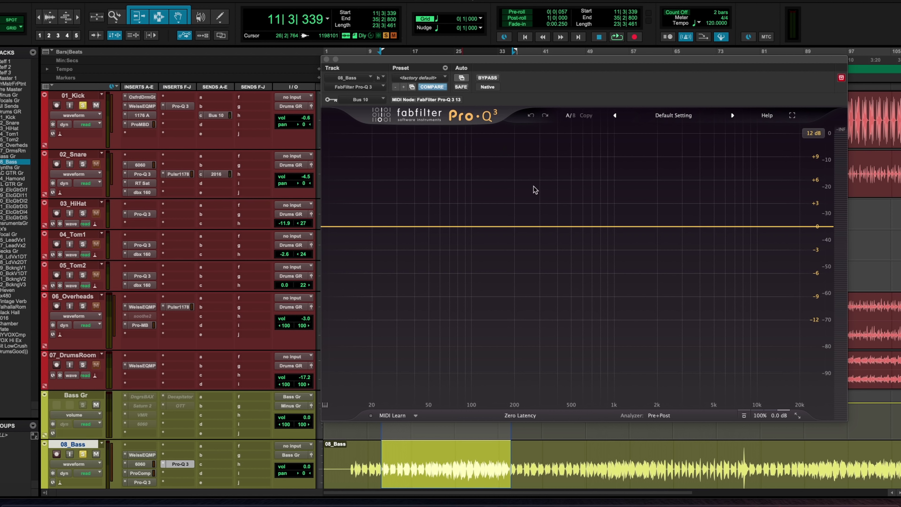
click(220, 117)
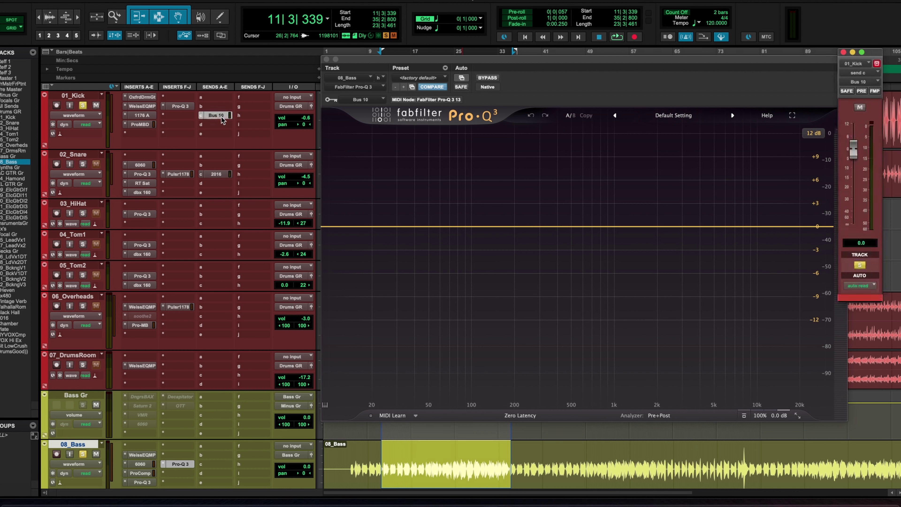
click(221, 117)
click(357, 102)
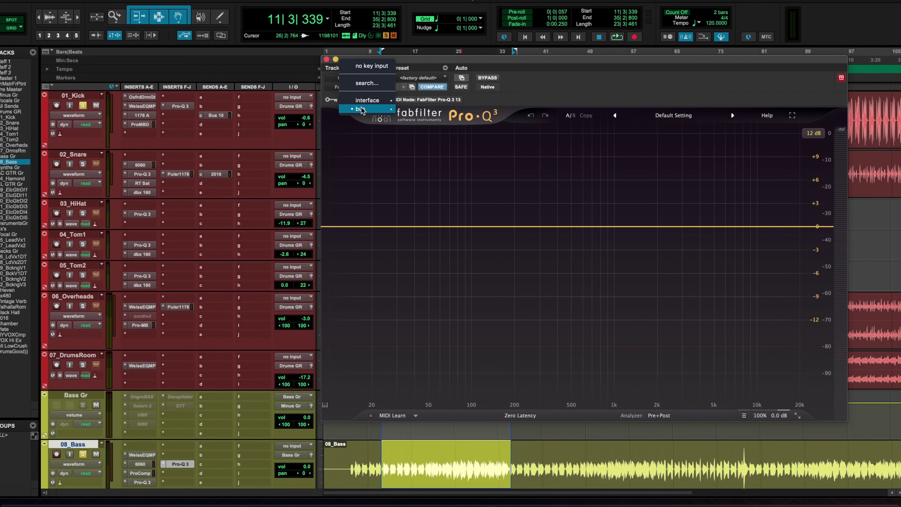
click(598, 118)
Add a bell band at about 58.7 Hz and 0 dB gain in Pro-Q 3, and make it dynamic with about 2.5 dB of cut.
double_click(468, 236)
drag(483, 262, 438, 229)
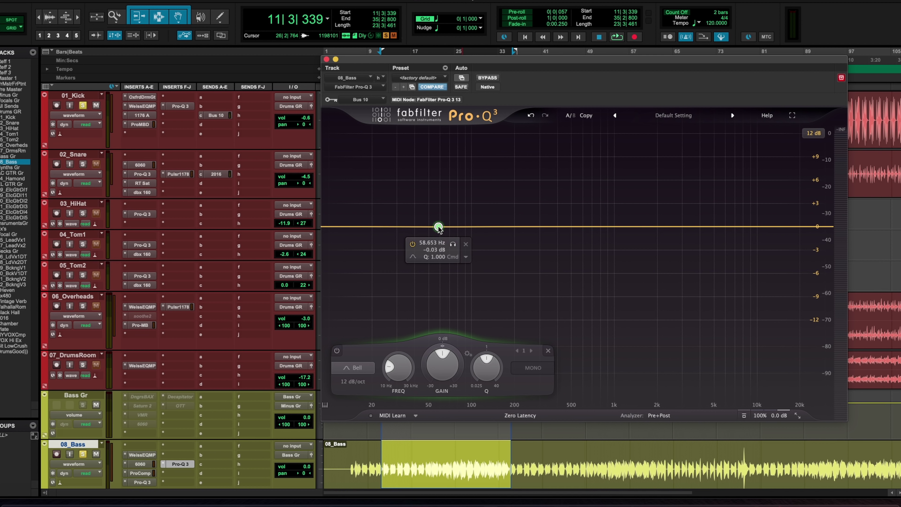
right_click(439, 229)
click(461, 254)
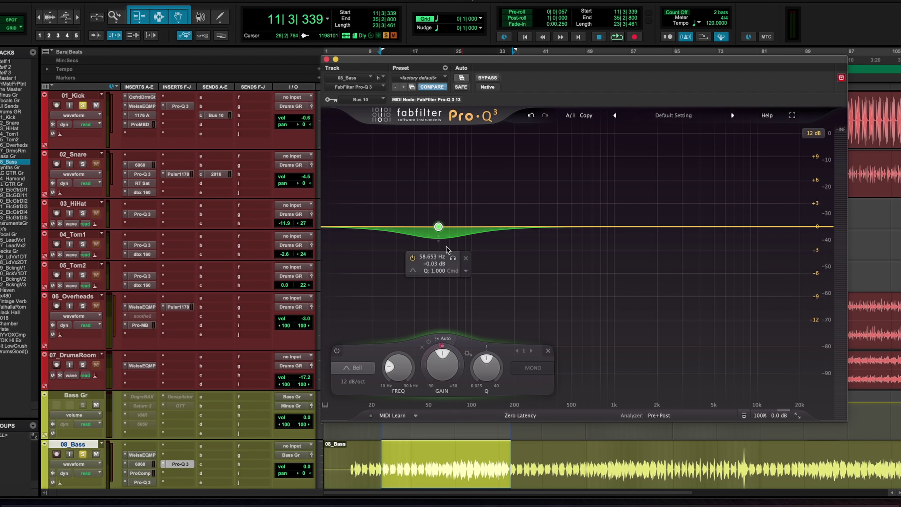
drag(439, 243, 439, 250)
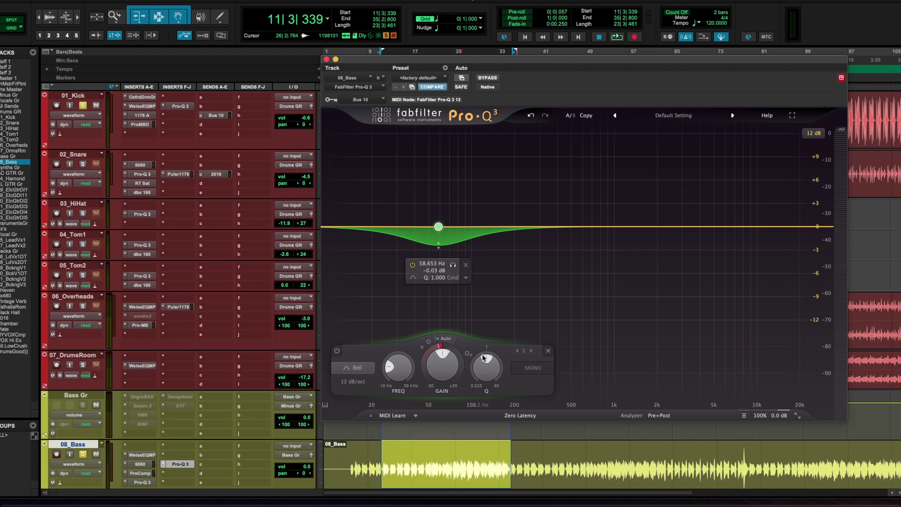
Turn off the dynamic band's auto threshold and trigger it from the external side chain.
click(441, 338)
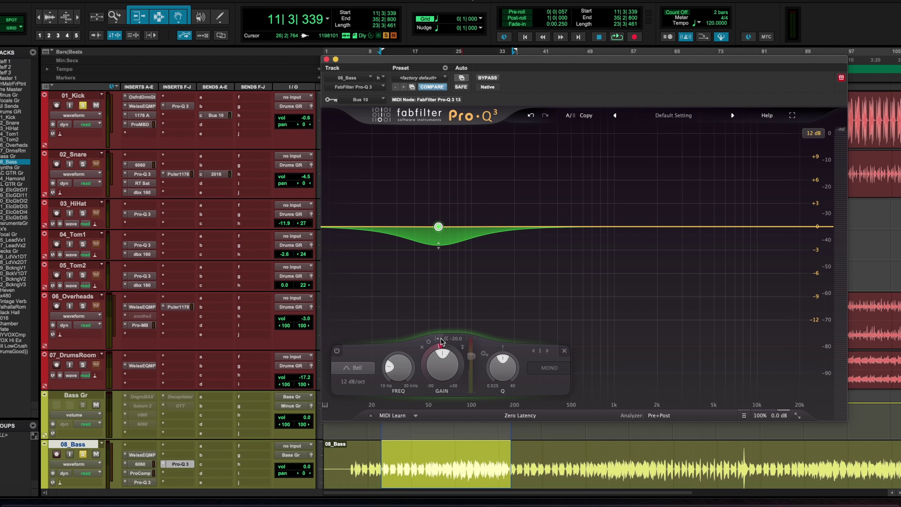
click(462, 347)
During playback, deepen the Pro-Q 3 band's dynamic range to about -7 dB and set its threshold to about -18.2 dB.
key(space)
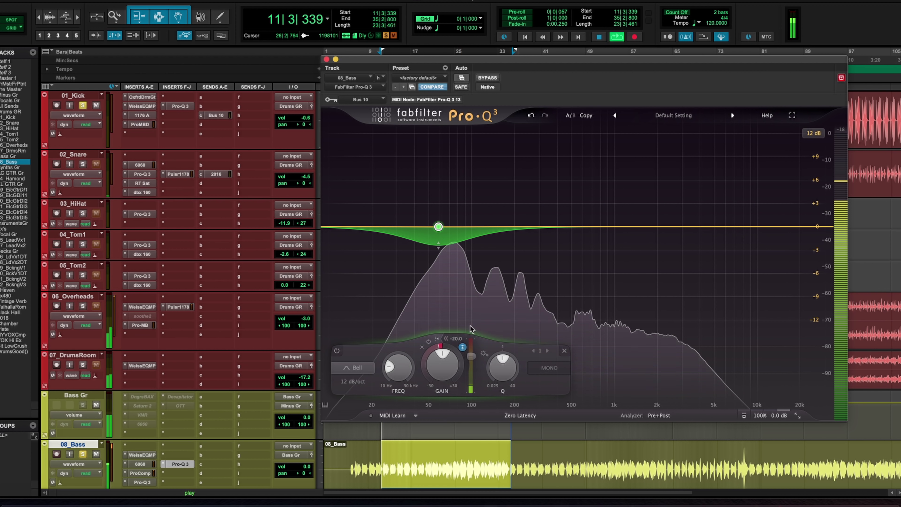
drag(471, 362, 471, 372)
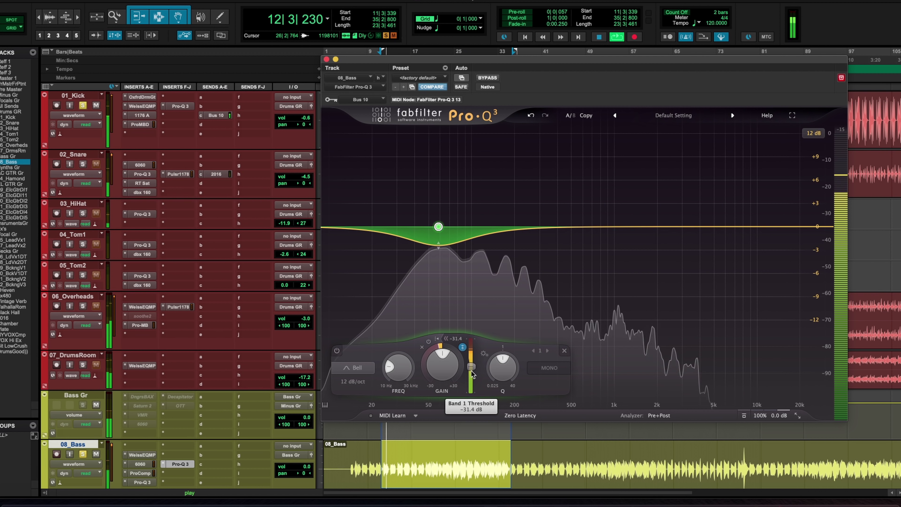
mouse_move(439, 247)
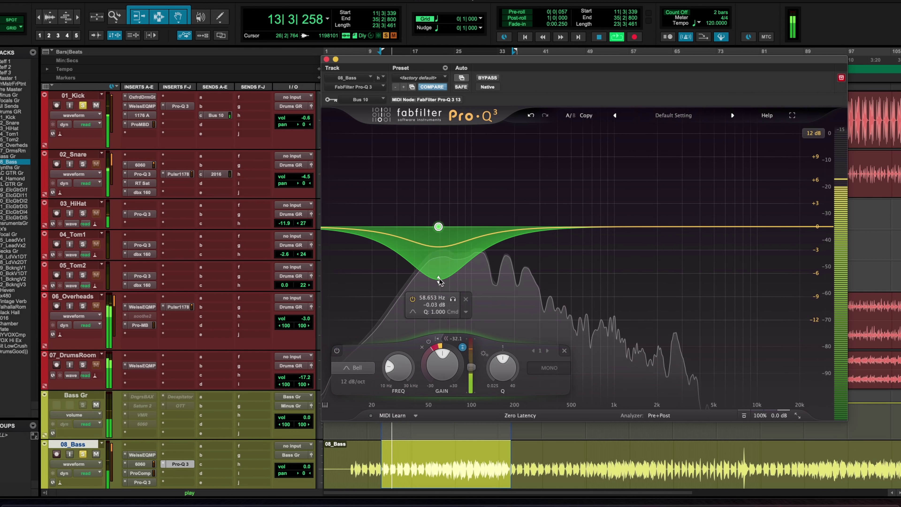
drag(471, 367, 473, 354)
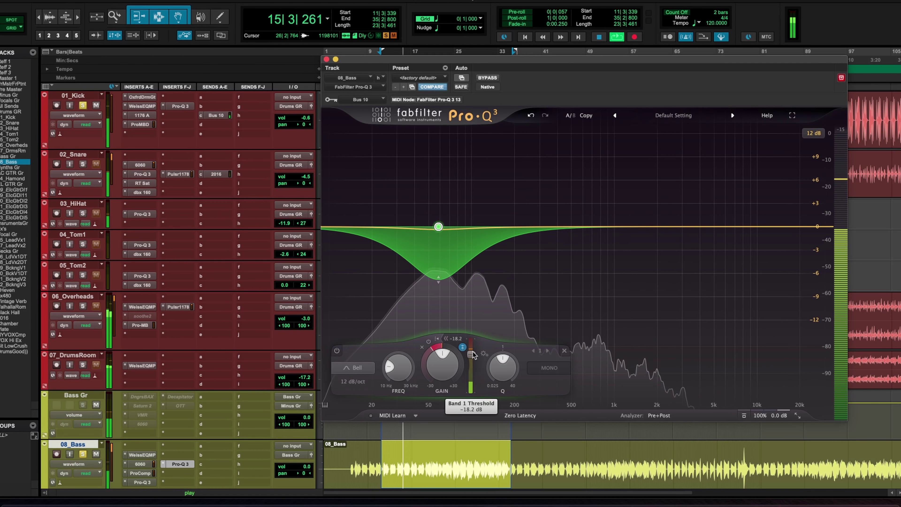